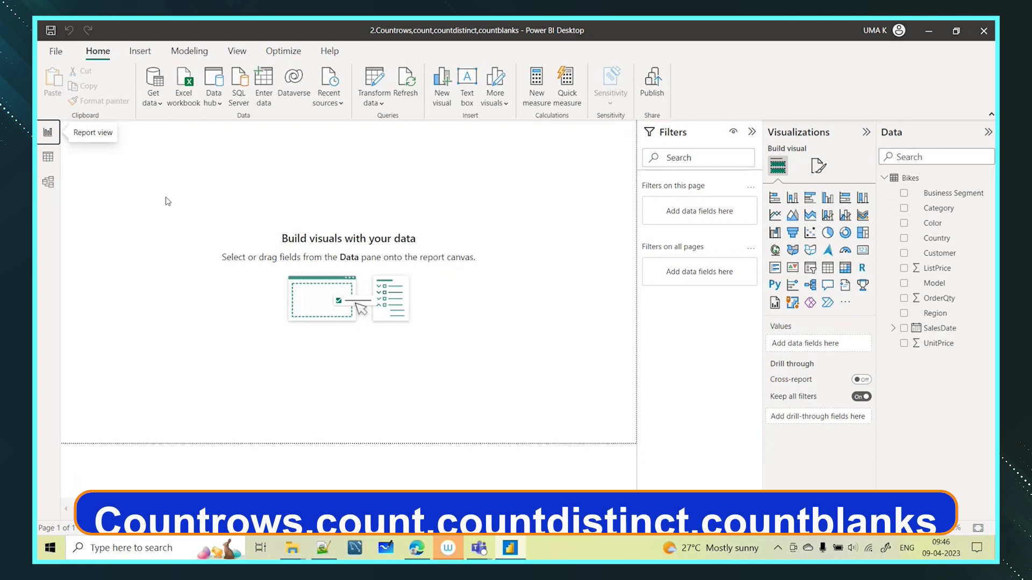
Inspect the Bikes table's data and the distinct values in its Region, Country, Business Segment and Category columns.
{"action": "left_click", "coordinate": [48, 158]}
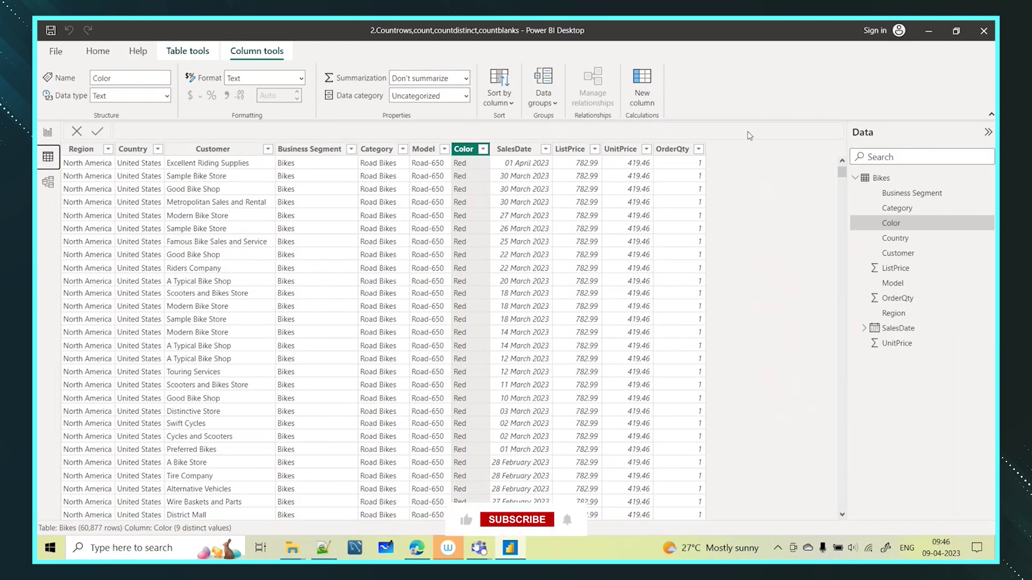
{"action": "left_click", "coordinate": [881, 178]}
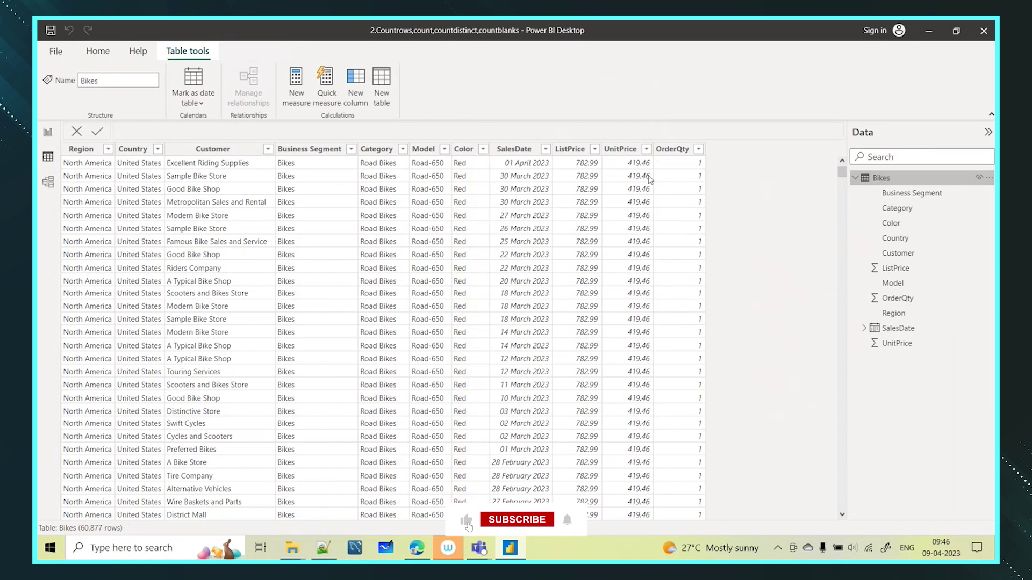
{"action": "left_click", "coordinate": [108, 150]}
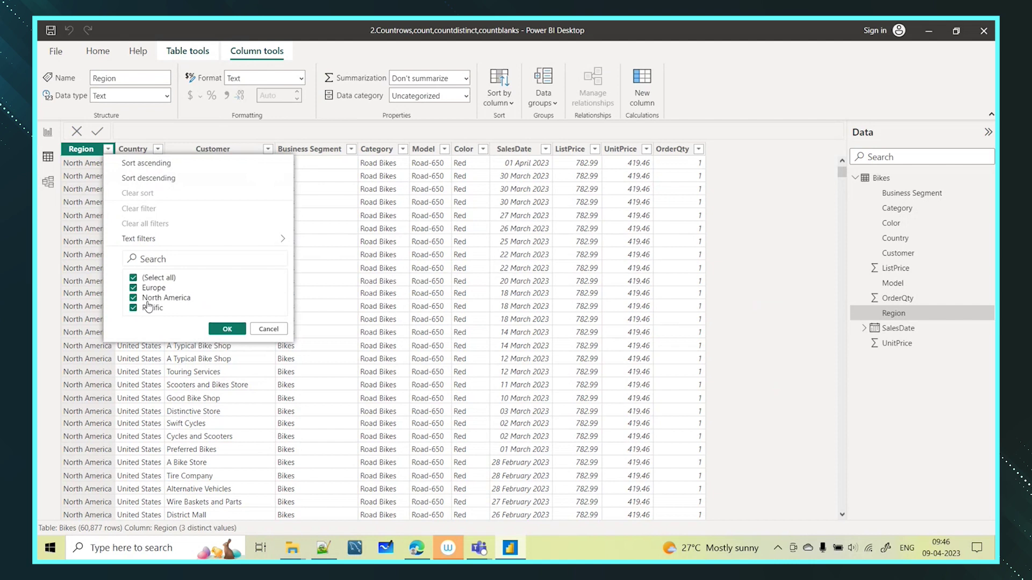
{"action": "left_click", "coordinate": [154, 151]}
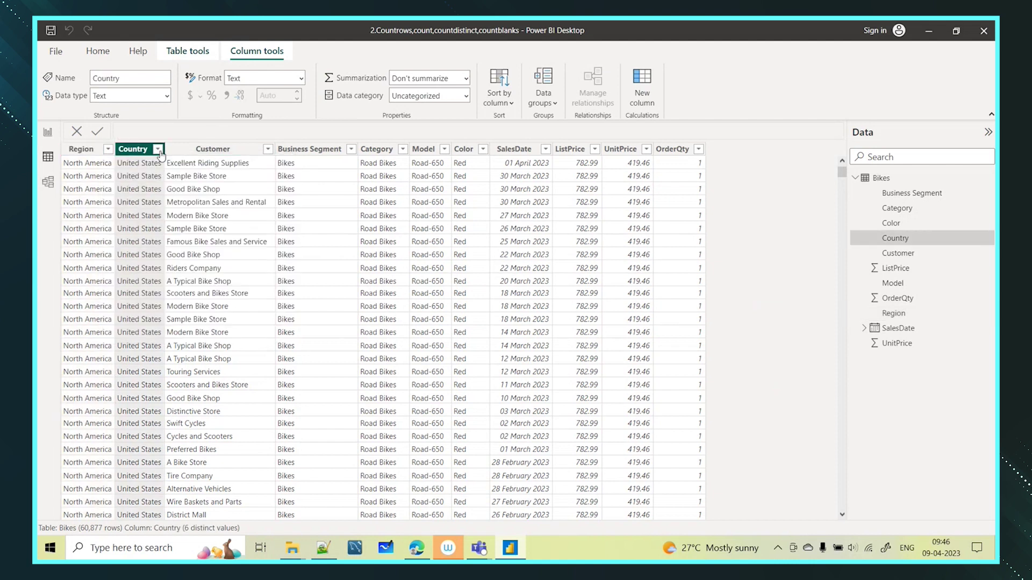
{"action": "left_click", "coordinate": [158, 149]}
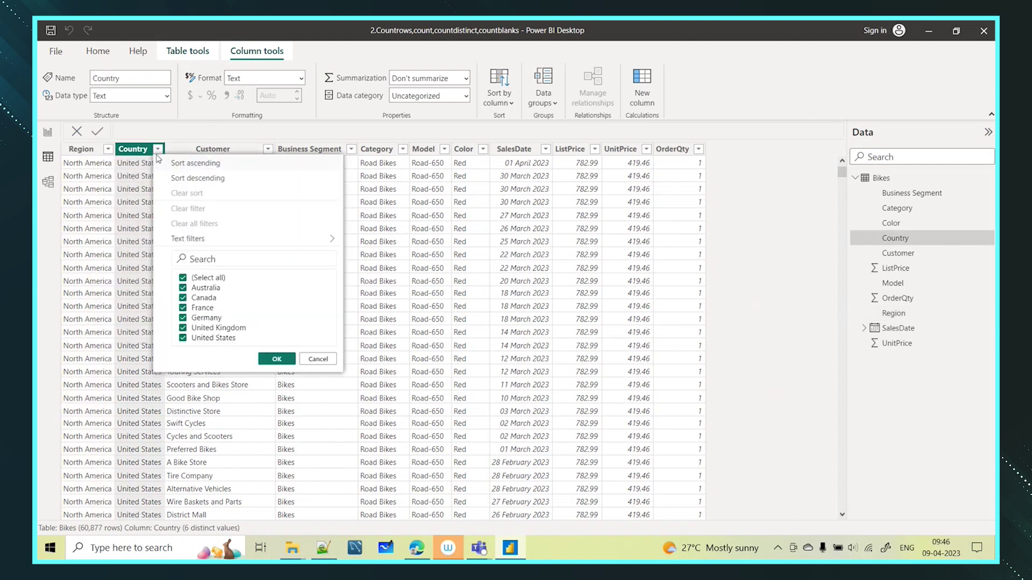
{"action": "left_click", "coordinate": [230, 151]}
{"action": "left_click", "coordinate": [344, 151]}
{"action": "left_click", "coordinate": [351, 150]}
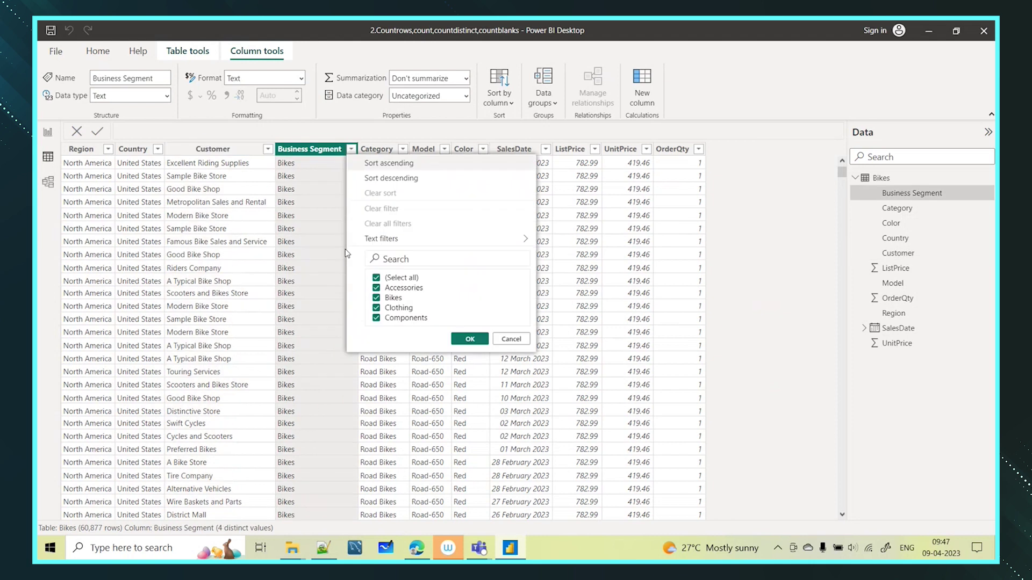
{"action": "left_click", "coordinate": [380, 150]}
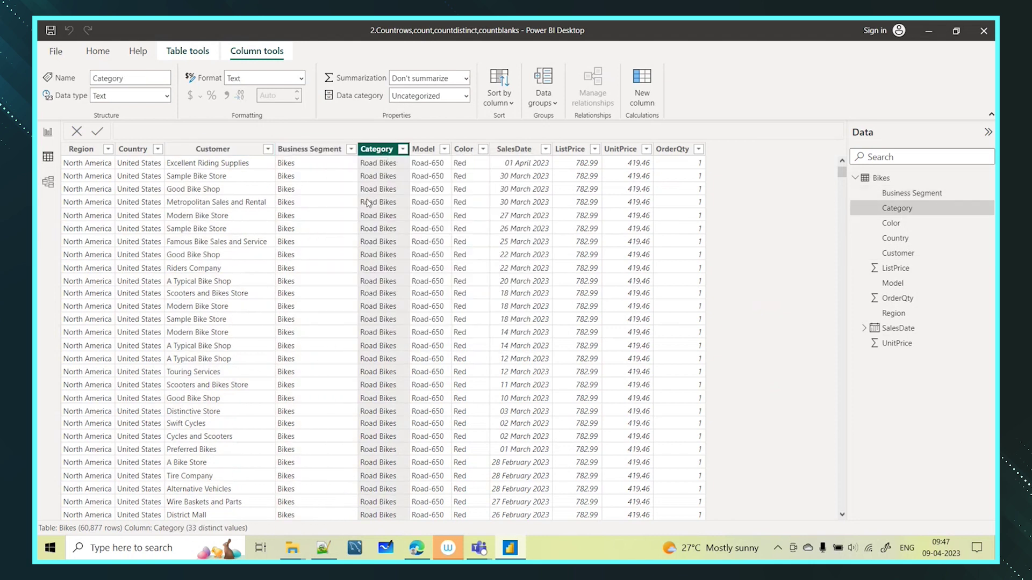
{"action": "left_click", "coordinate": [402, 150]}
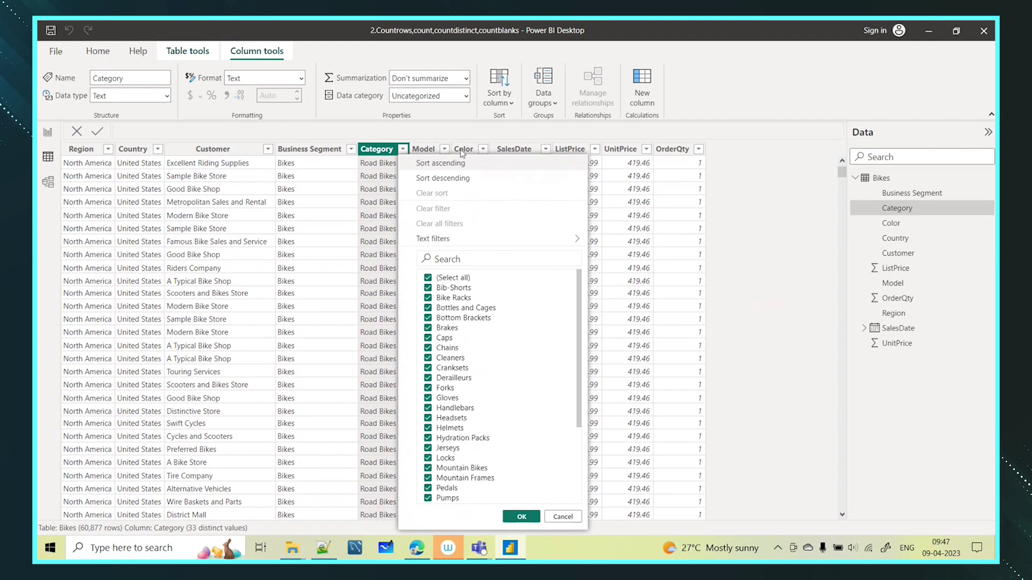
{"action": "left_click", "coordinate": [747, 157]}
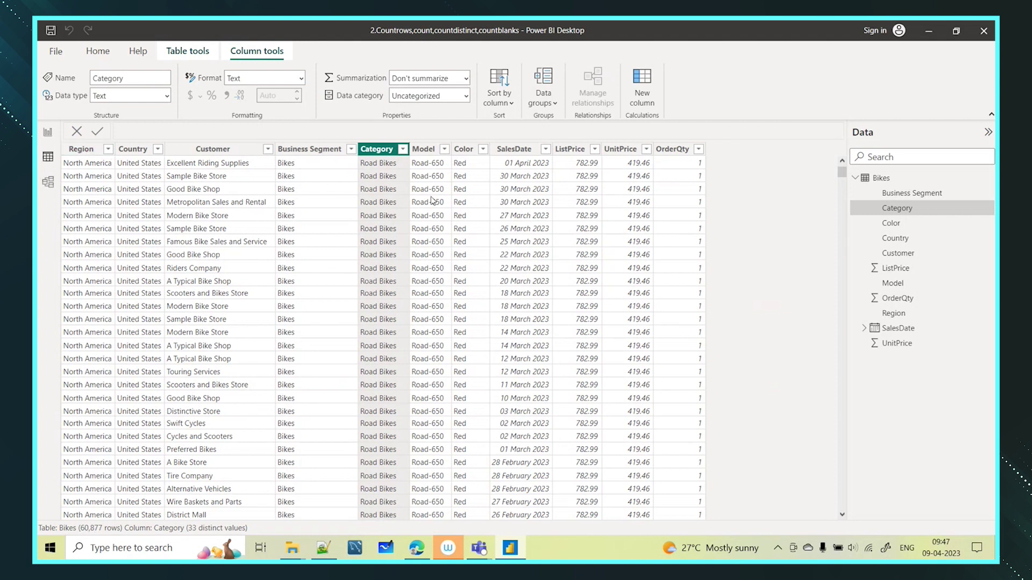
Create a measure in the Bikes table for the report with the formula CountRows = COUNTROWS(Bikes).
{"action": "left_click", "coordinate": [48, 131]}
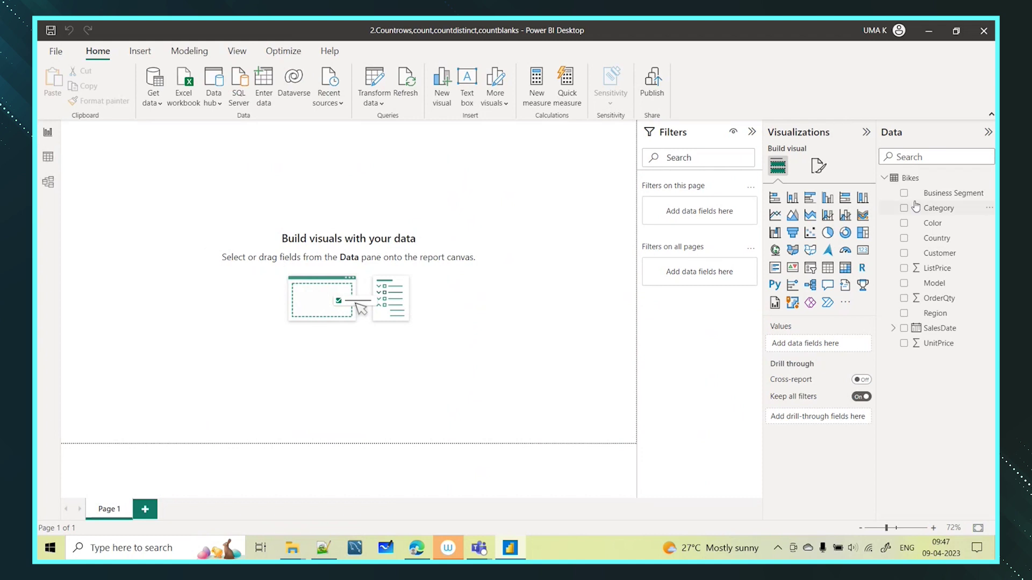
{"action": "left_click", "coordinate": [910, 178]}
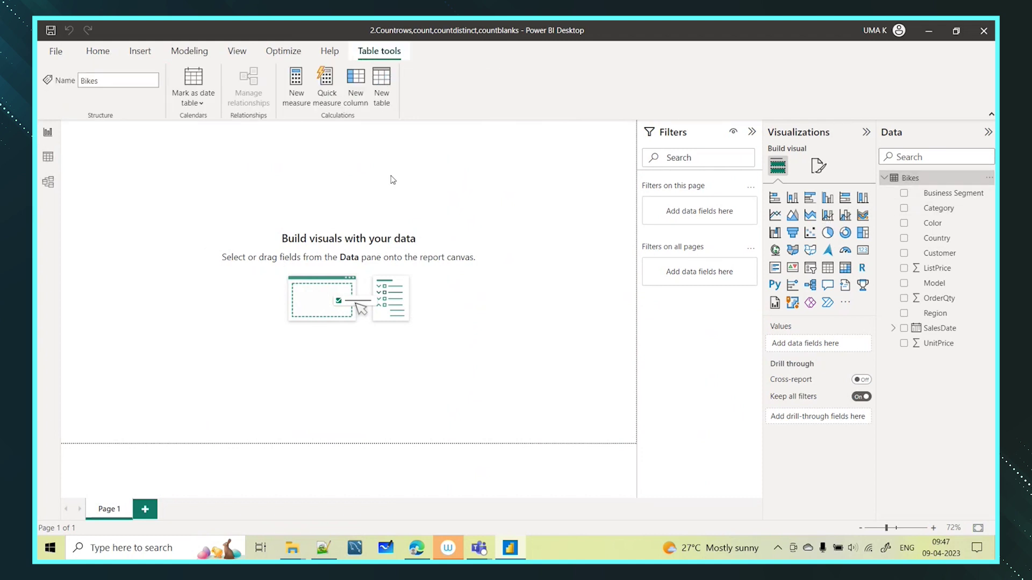
{"action": "left_click", "coordinate": [297, 91]}
{"action": "type", "text": "C"}
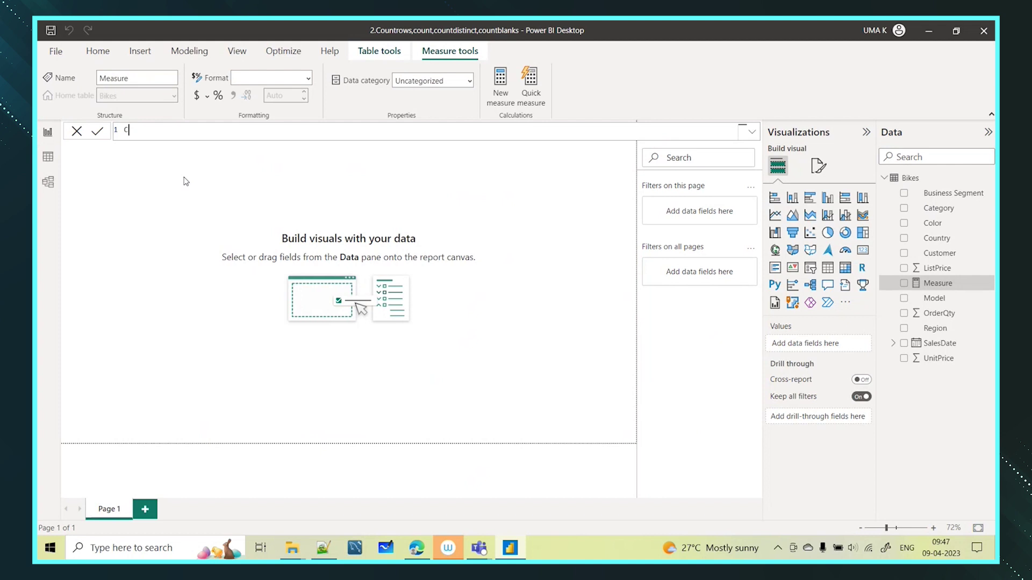
{"action": "type", "text": "ountRows = count"}
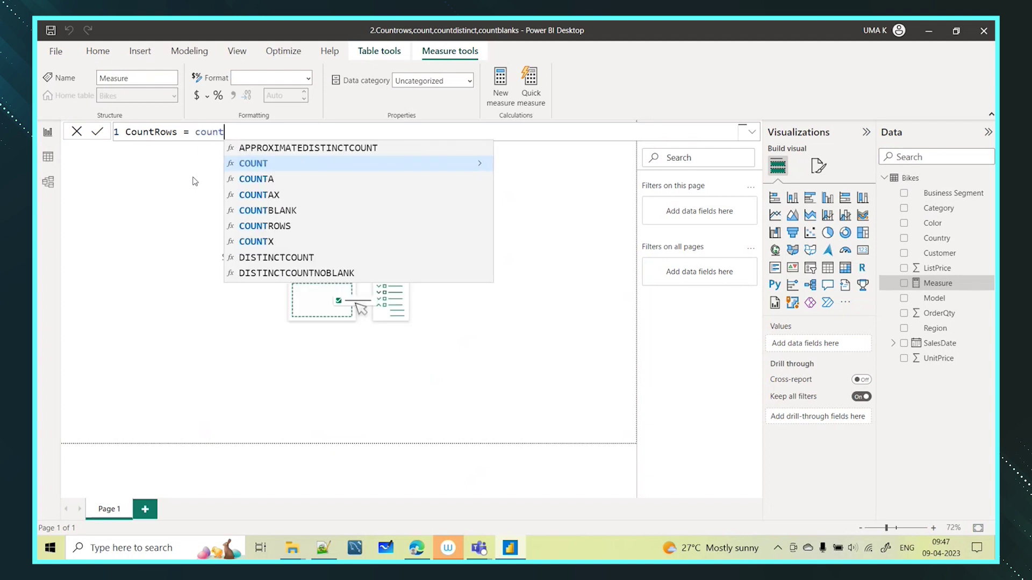
{"action": "type", "text": "ro"}
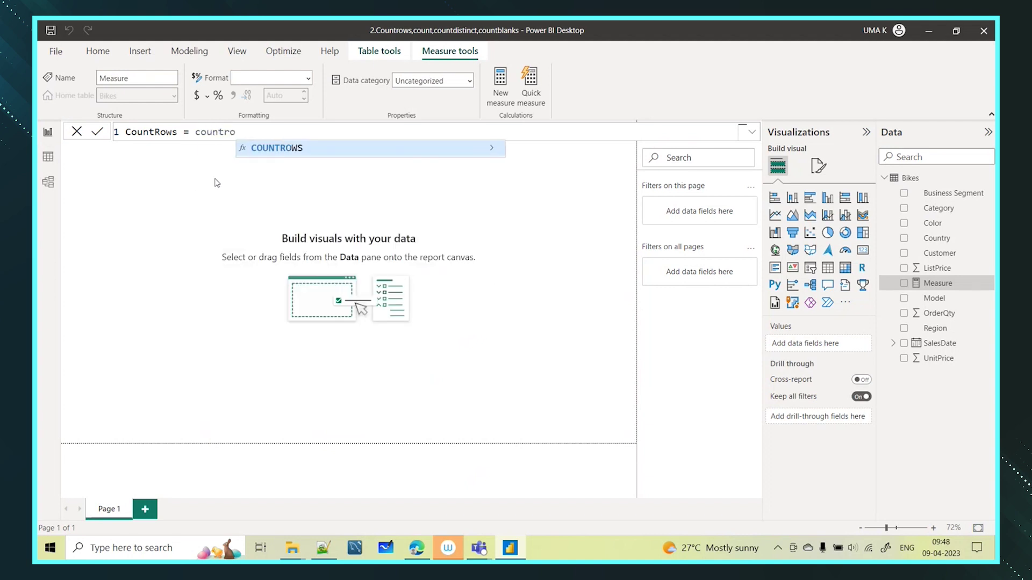
{"action": "left_click", "coordinate": [317, 151]}
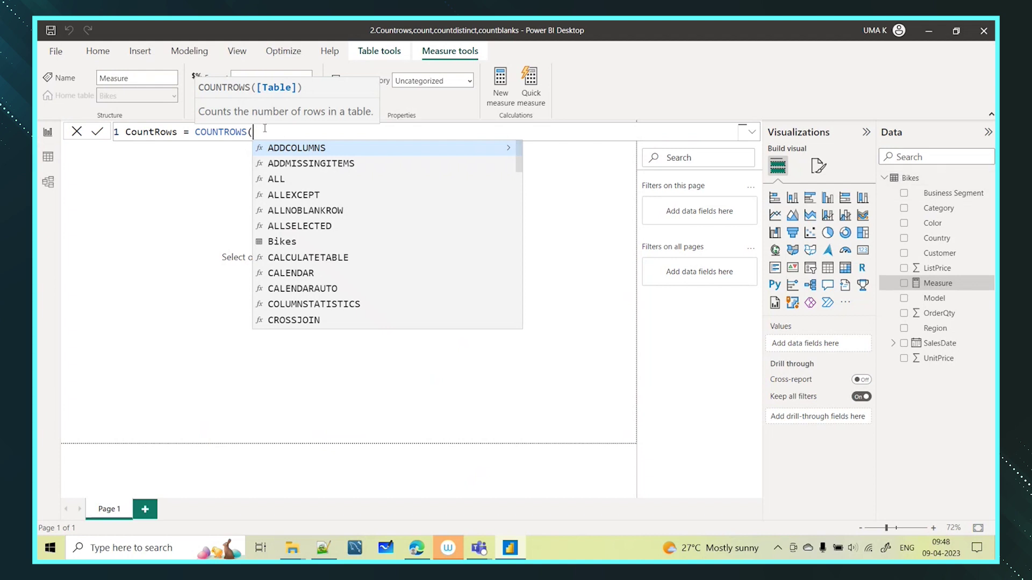
{"action": "type", "text": "bik"}
{"action": "key", "text": "Tab"}
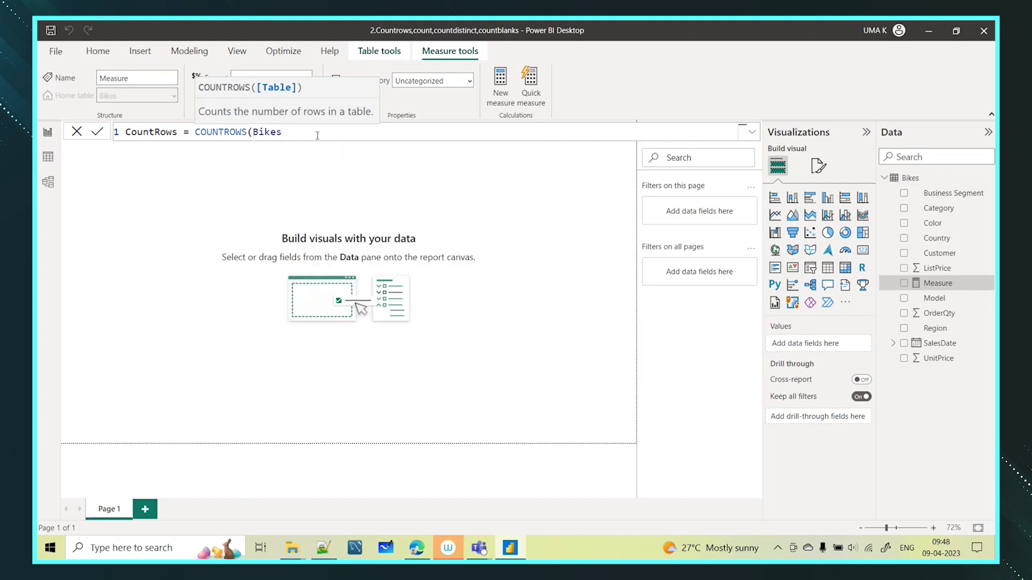
{"action": "type", "text": ")"}
{"action": "key", "text": "Return"}
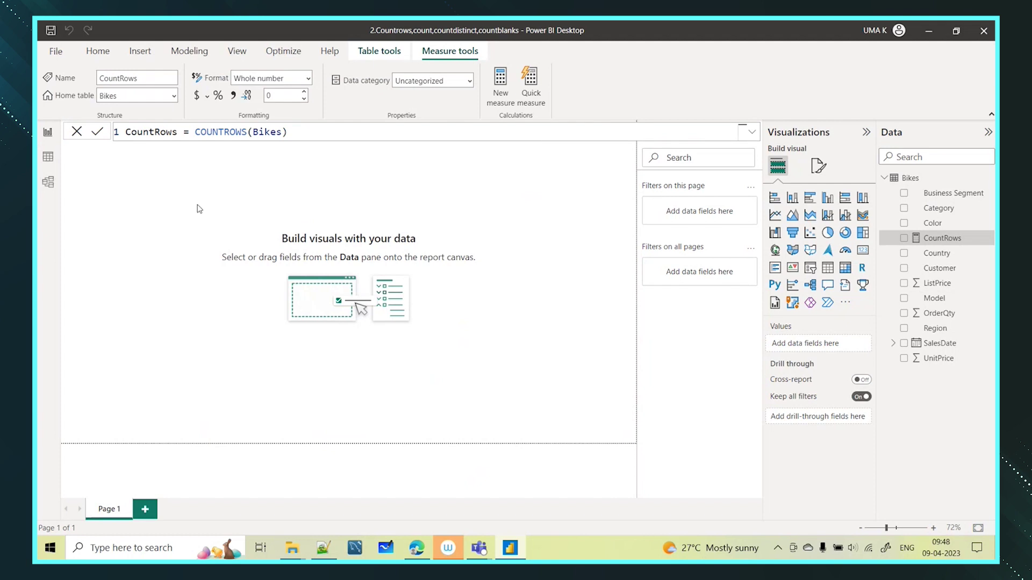
Add a card visual showing the CountRows measure near the page's upper-left corner and reduce its height.
{"action": "left_click", "coordinate": [114, 196]}
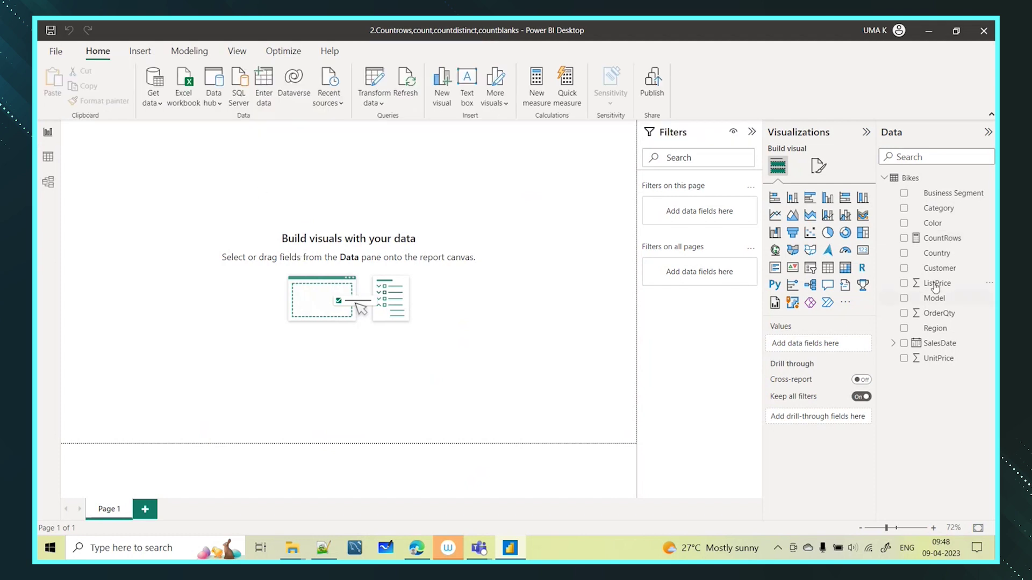
{"action": "left_click", "coordinate": [863, 250]}
{"action": "left_click_drag", "start_coordinate": [104, 202], "coordinate": [131, 253]}
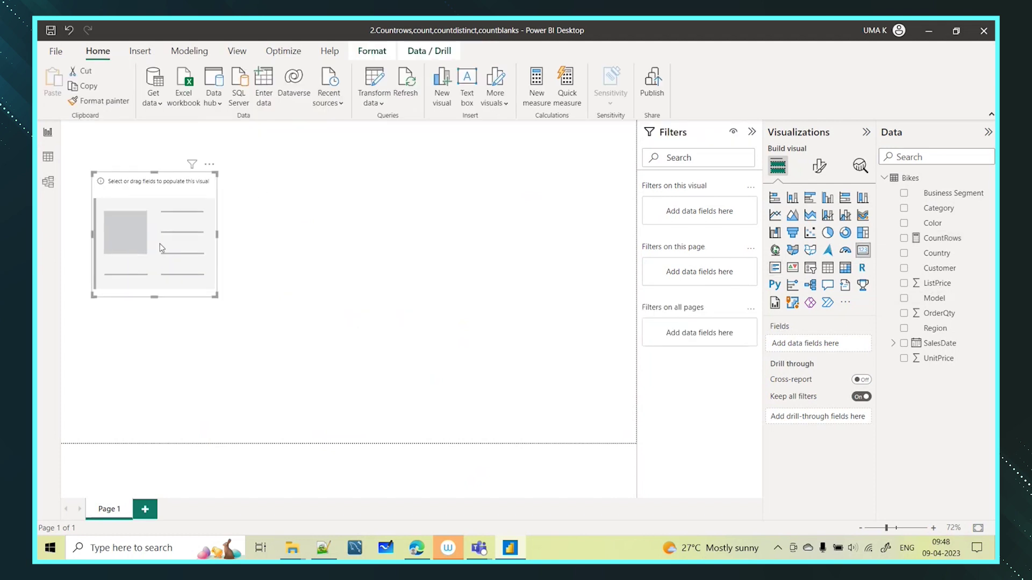
{"action": "left_click", "coordinate": [904, 238]}
{"action": "left_click_drag", "start_coordinate": [214, 295], "coordinate": [216, 252]}
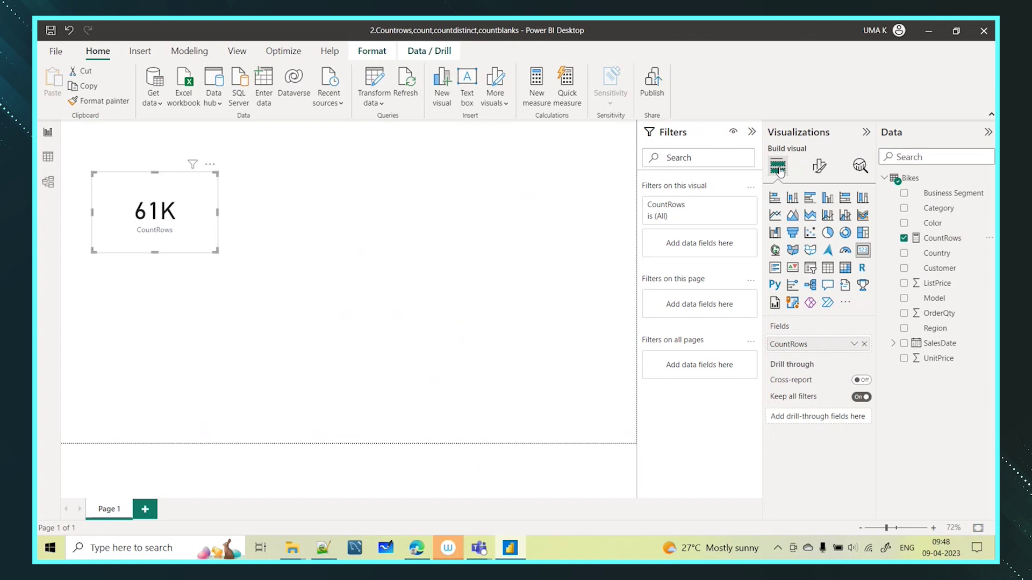
Set the display units of the CountRows card's callout value to None.
{"action": "left_click", "coordinate": [819, 166]}
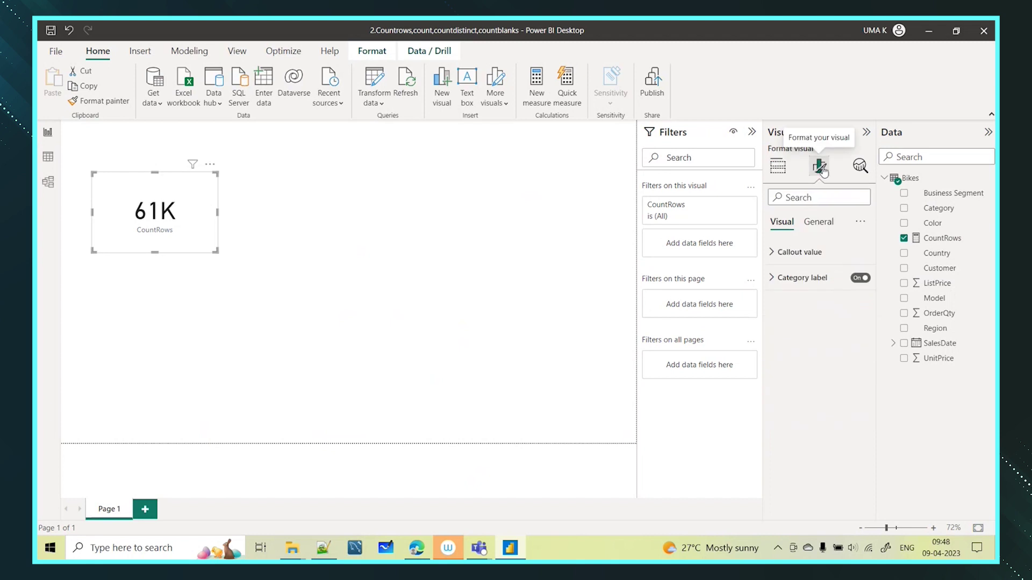
{"action": "left_click", "coordinate": [774, 257]}
{"action": "left_click", "coordinate": [837, 380]}
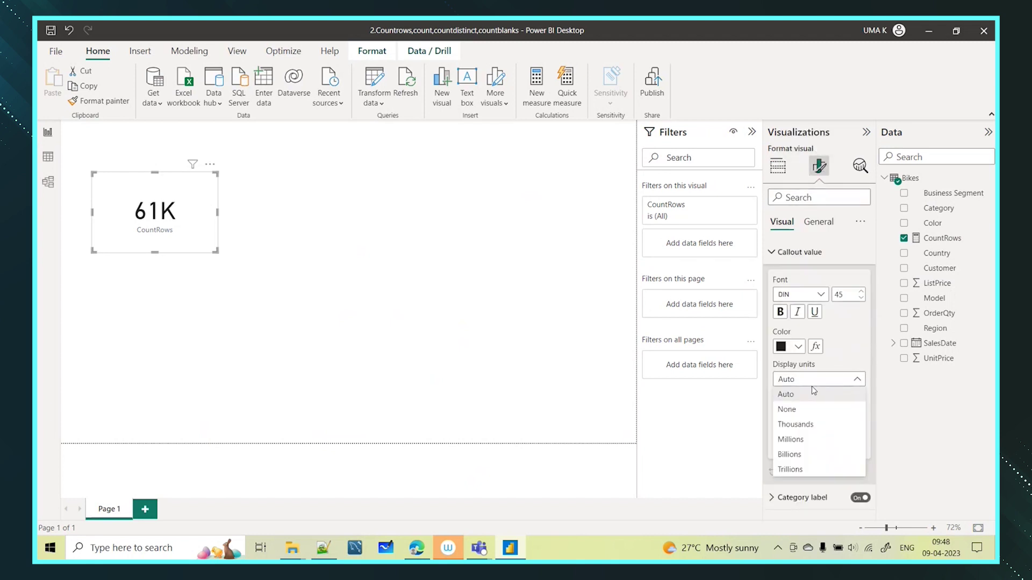
{"action": "left_click", "coordinate": [787, 410]}
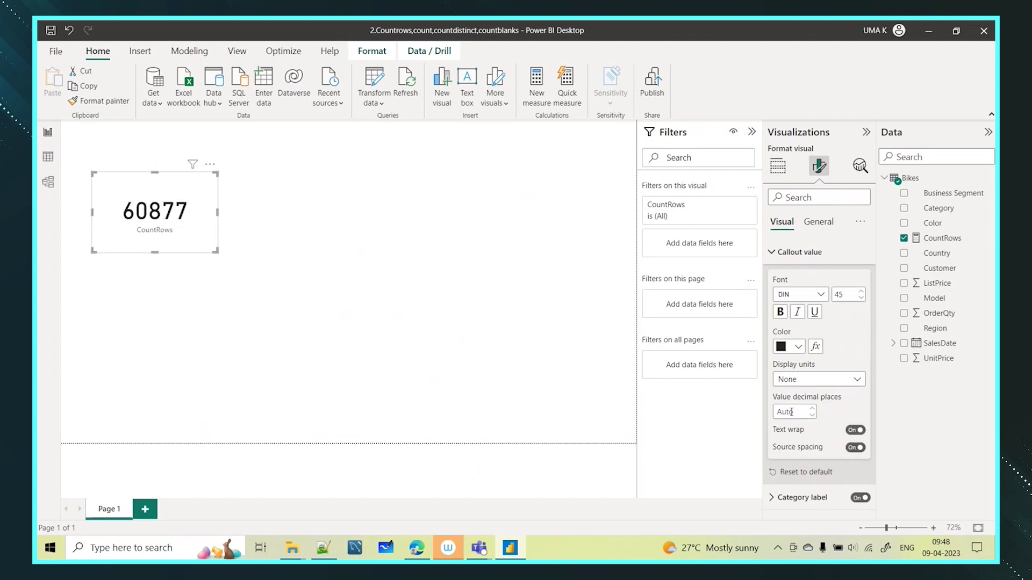
{"action": "left_click", "coordinate": [130, 293]}
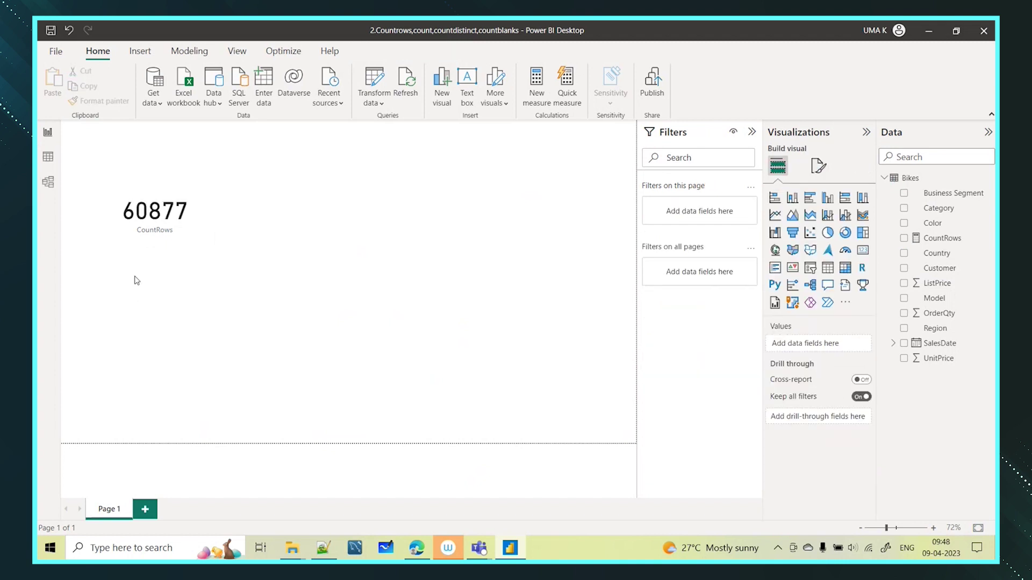
Compare the CountRows card's value with the row count of the Bikes table in the data view.
{"action": "left_click", "coordinate": [123, 240]}
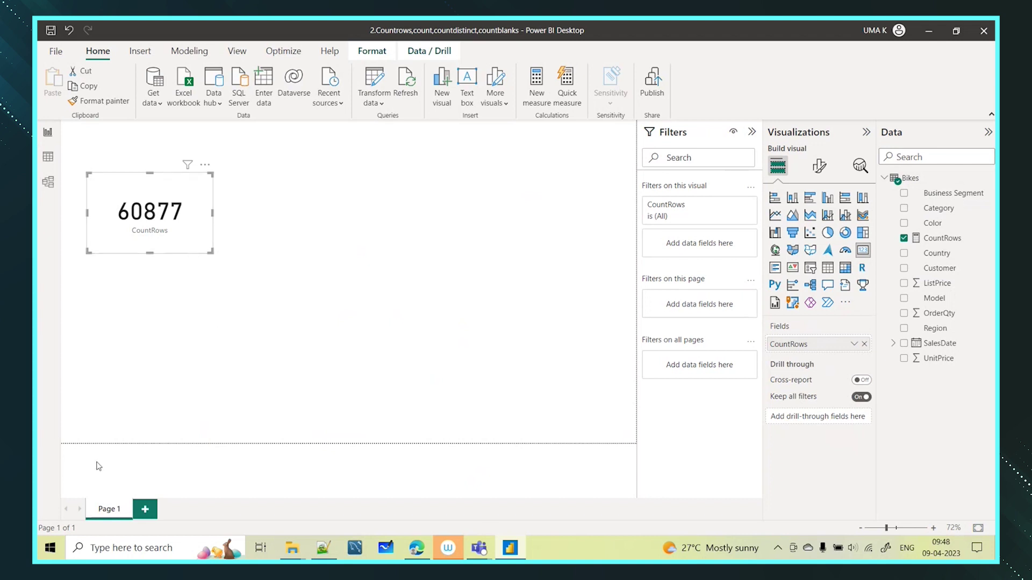
{"action": "left_click", "coordinate": [49, 159]}
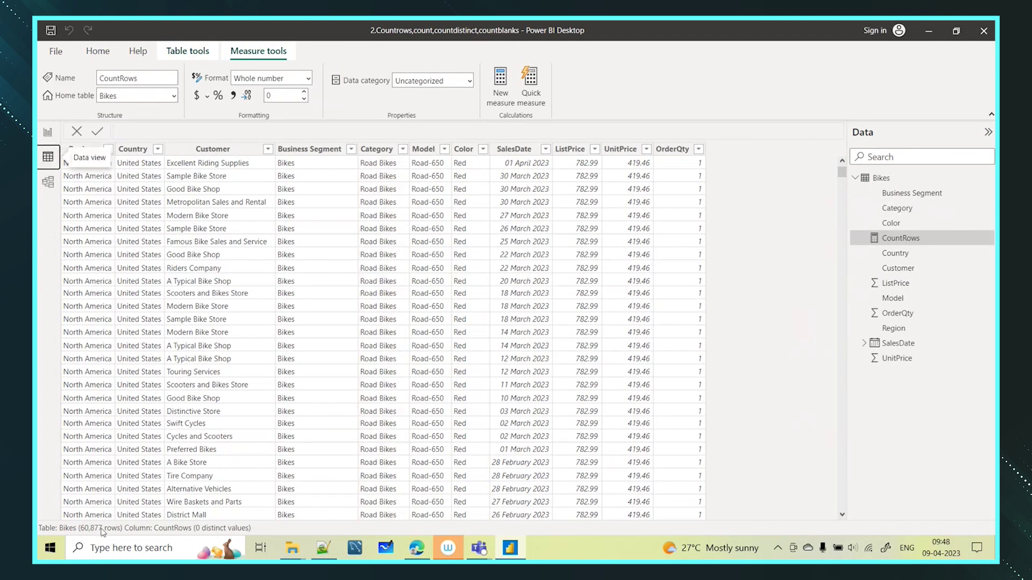
{"action": "left_click", "coordinate": [48, 132]}
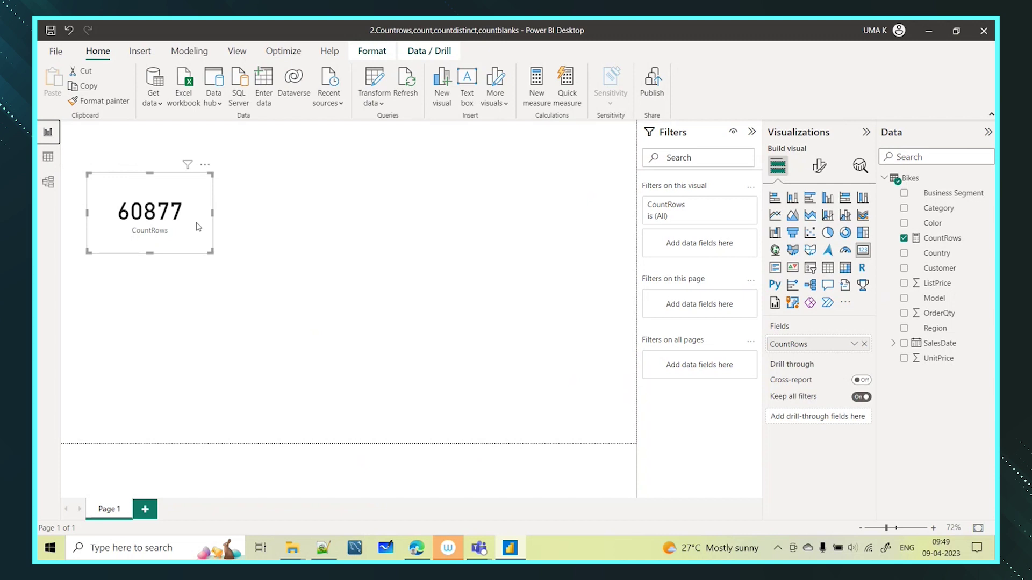
Filter the Color column of the Bikes table to only the blank values.
{"action": "left_click", "coordinate": [48, 159]}
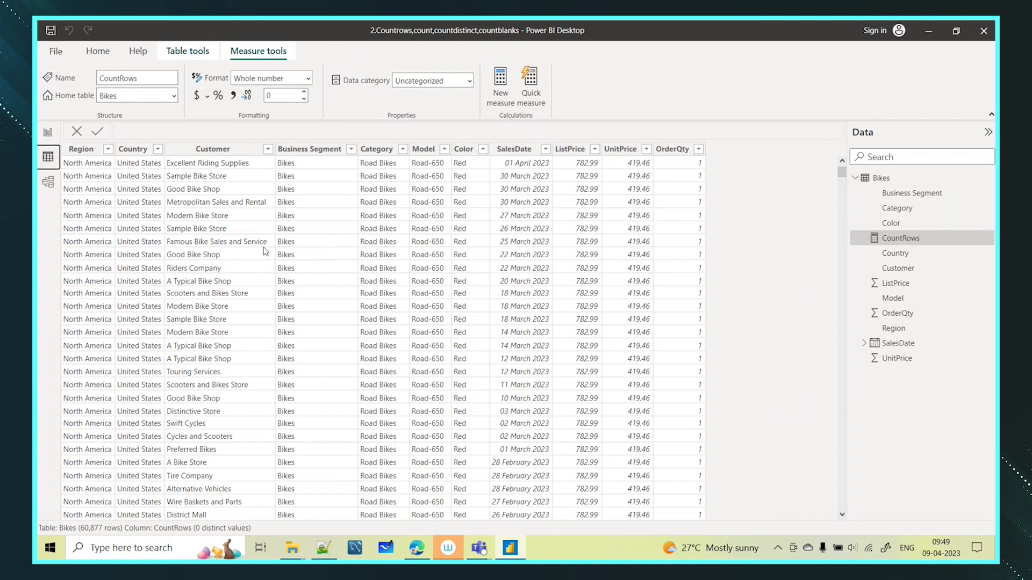
{"action": "left_click", "coordinate": [484, 152]}
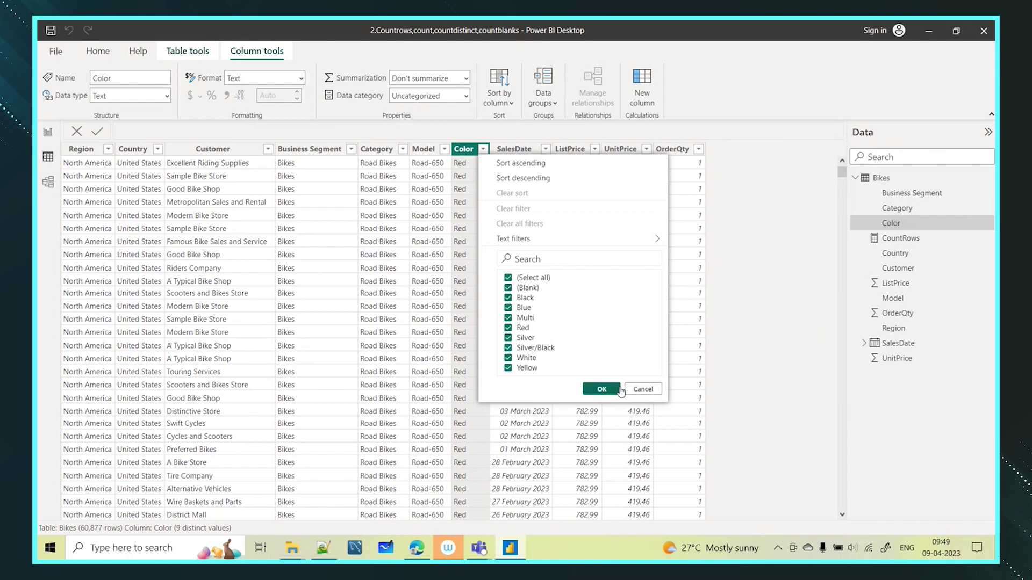
{"action": "left_click", "coordinate": [509, 278]}
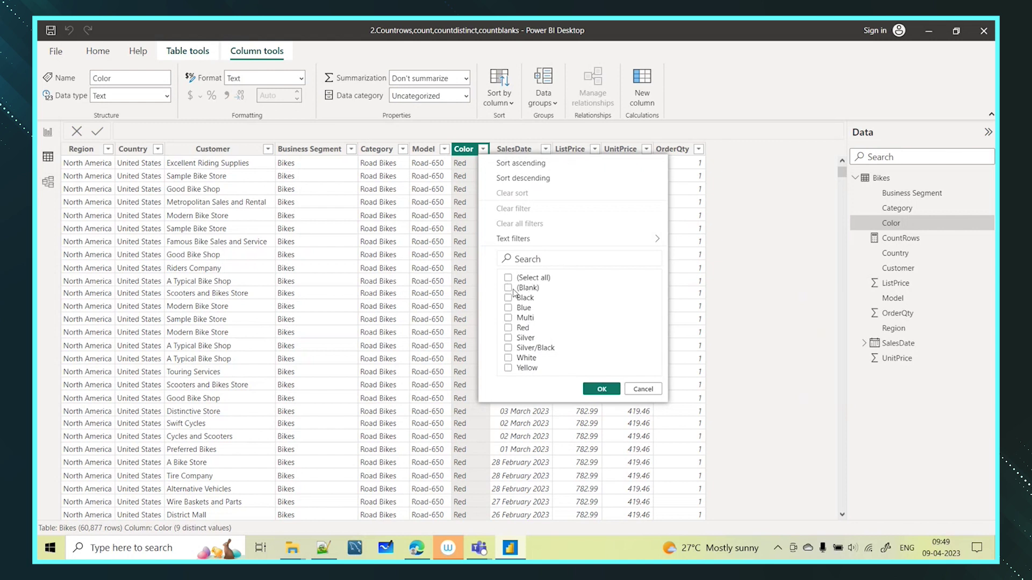
{"action": "left_click", "coordinate": [508, 289]}
{"action": "left_click", "coordinate": [601, 388]}
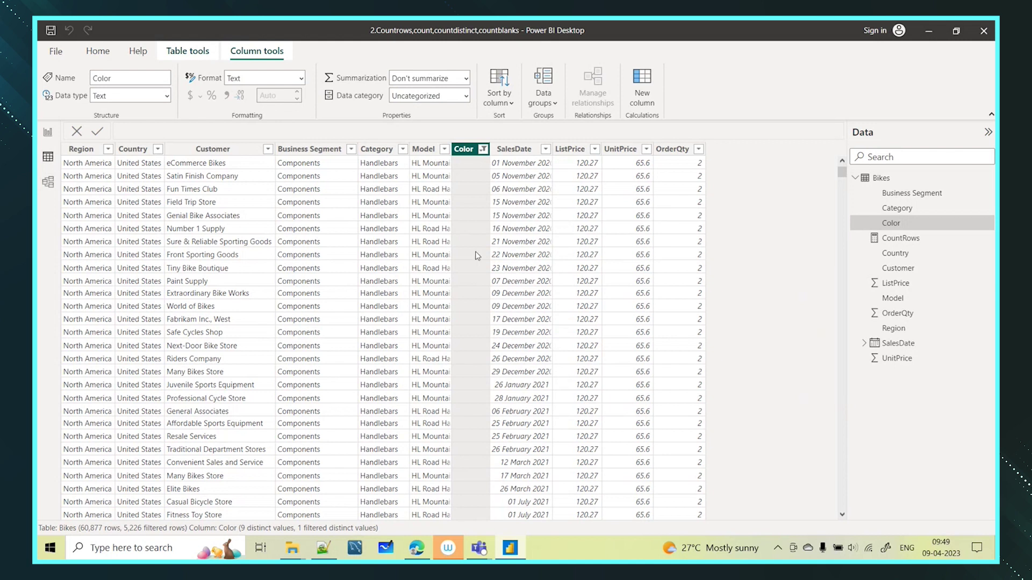
Change the Color column's filter to include every color except the blank values.
{"action": "left_click", "coordinate": [484, 149]}
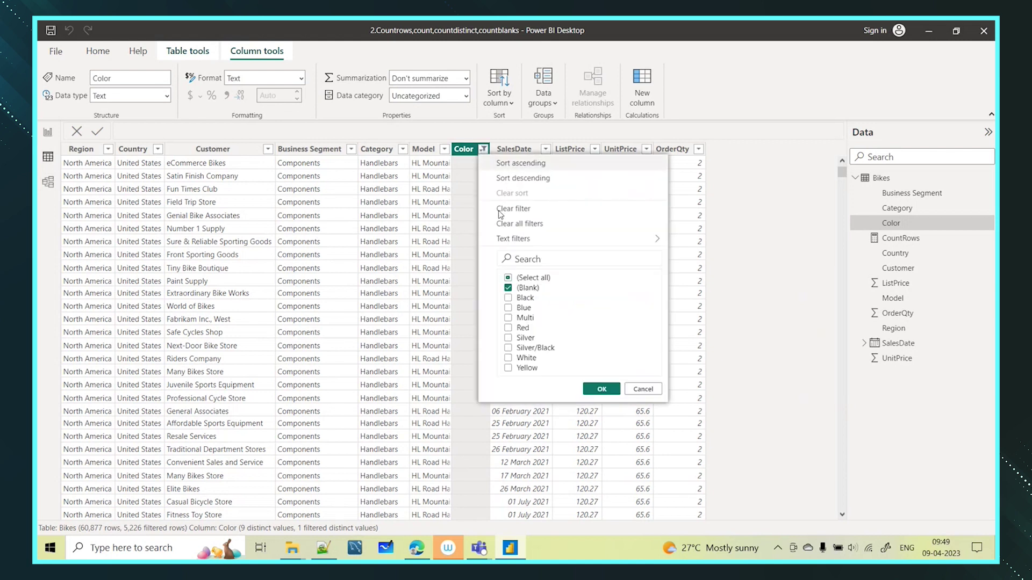
{"action": "left_click", "coordinate": [508, 289]}
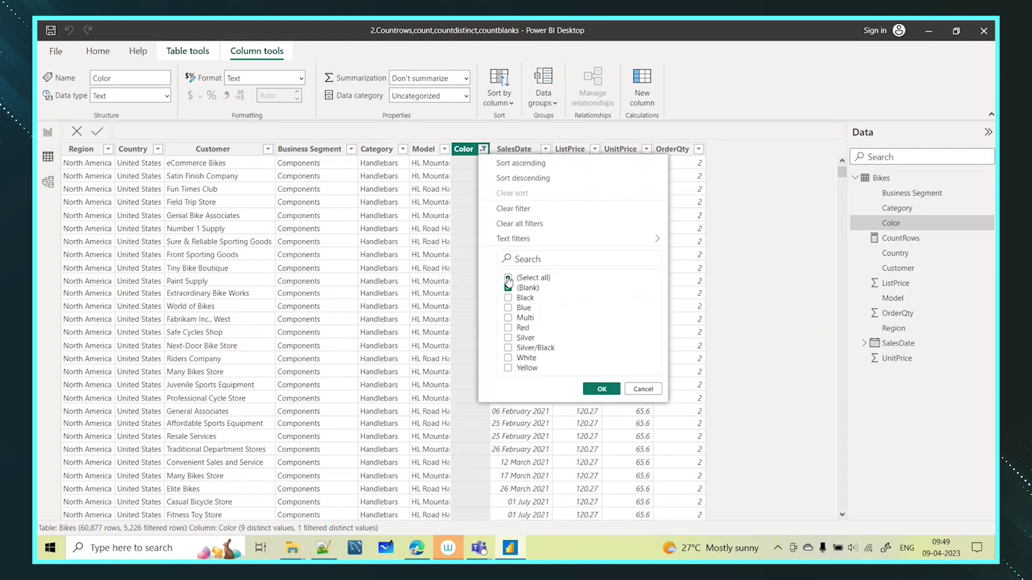
{"action": "left_click", "coordinate": [507, 278]}
{"action": "left_click", "coordinate": [507, 288]}
{"action": "left_click", "coordinate": [601, 389]}
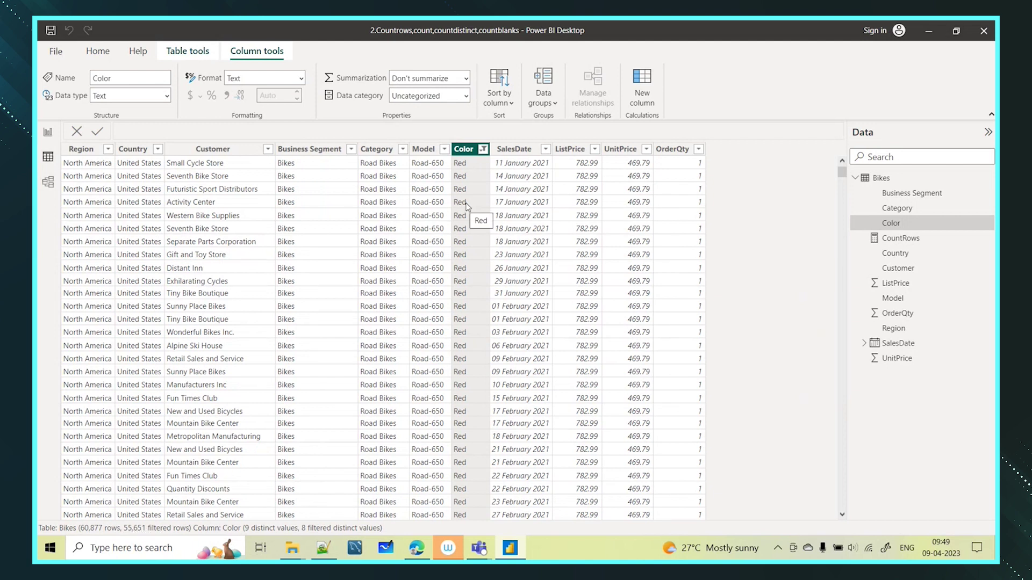
Restore all values in the Color column's filter, including the blanks.
{"action": "left_click", "coordinate": [484, 149]}
{"action": "left_click", "coordinate": [508, 278]}
{"action": "left_click", "coordinate": [508, 278]}
{"action": "left_click", "coordinate": [602, 388]}
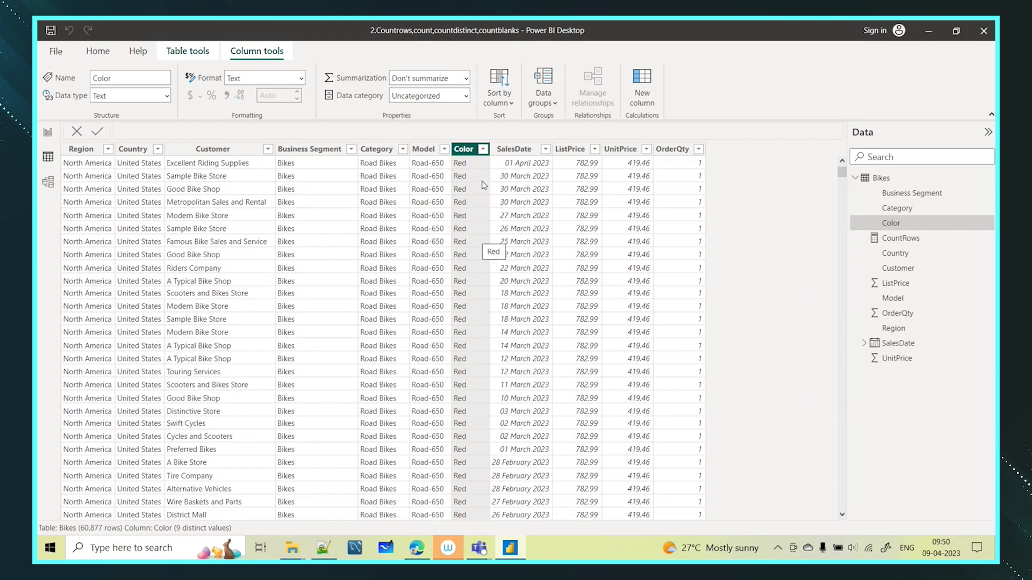
Examine the Color column's list of distinct values and its rows throughout the Bikes table.
{"action": "left_click", "coordinate": [483, 149]}
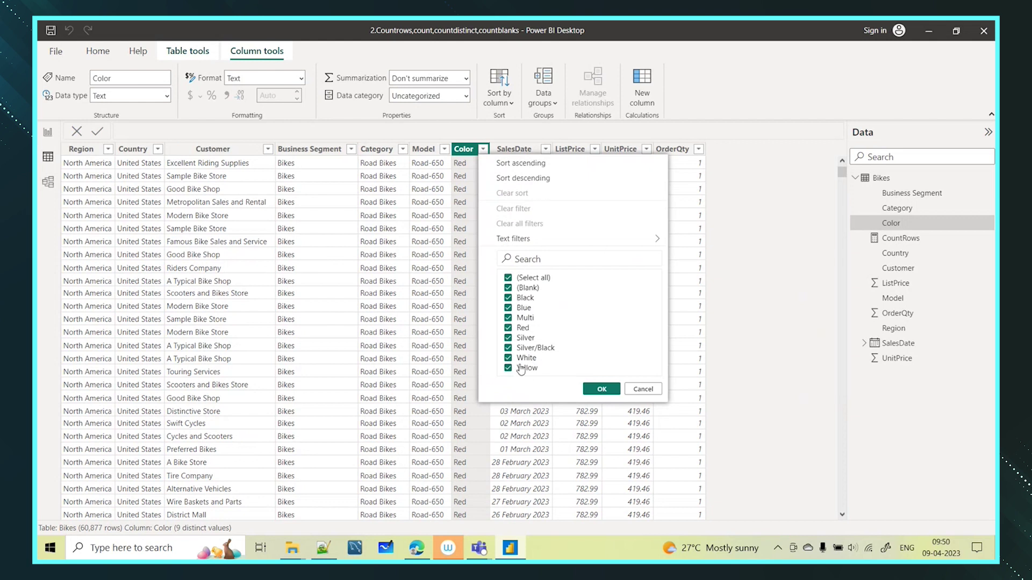
{"action": "left_click", "coordinate": [470, 150]}
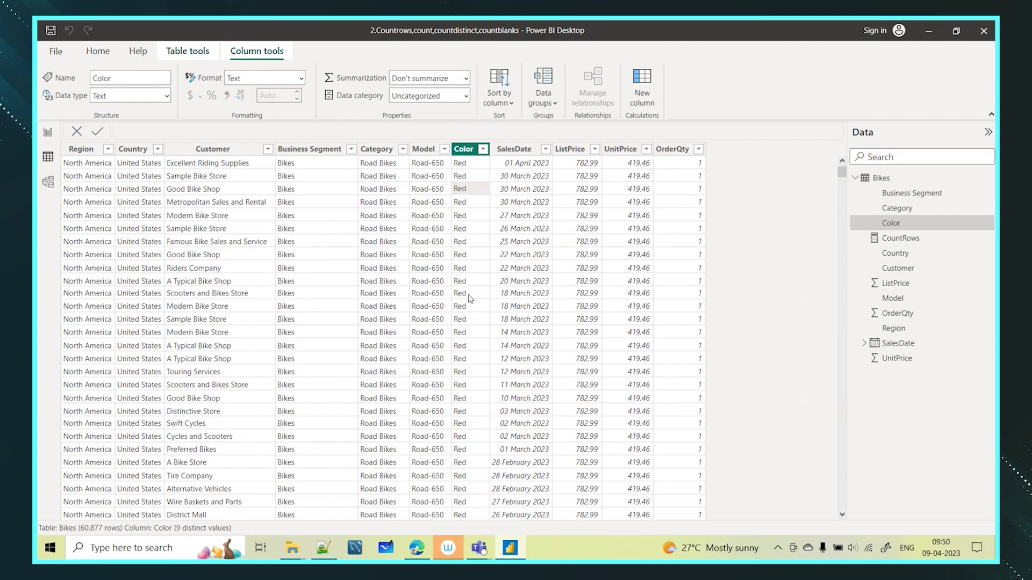
{"action": "scroll", "coordinate": [466, 320], "scroll_direction": "down", "scroll_amount": 16}
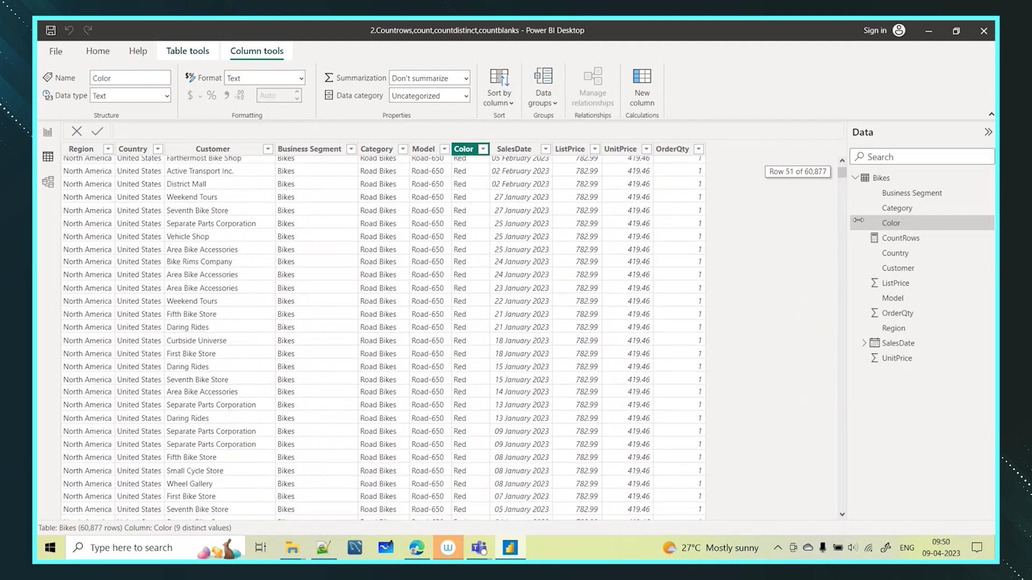
{"action": "left_click_drag", "start_coordinate": [842, 172], "coordinate": [842, 317]}
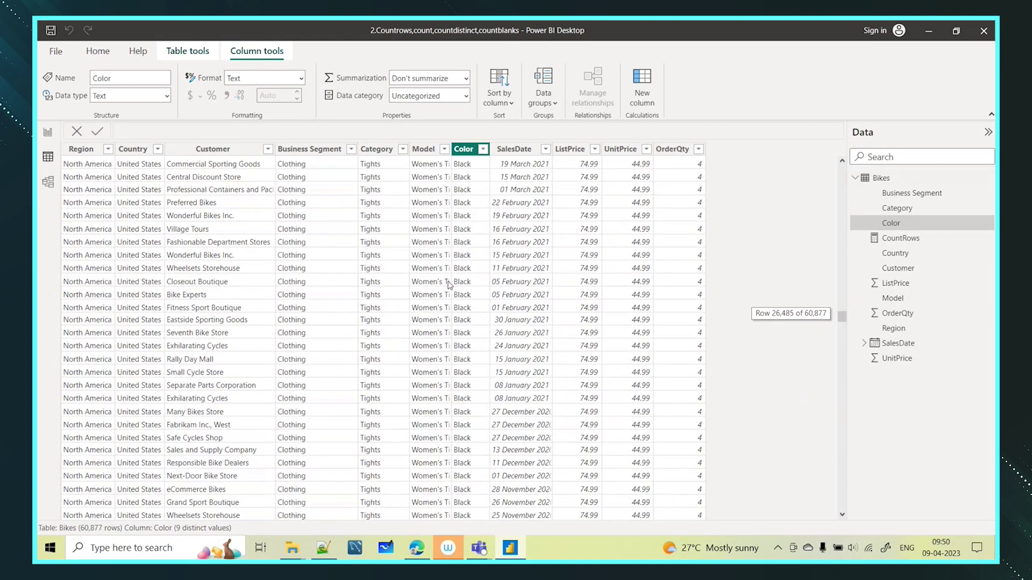
{"action": "scroll", "coordinate": [748, 373], "scroll_direction": "down", "scroll_amount": 8}
{"action": "left_click_drag", "start_coordinate": [842, 319], "coordinate": [841, 423]}
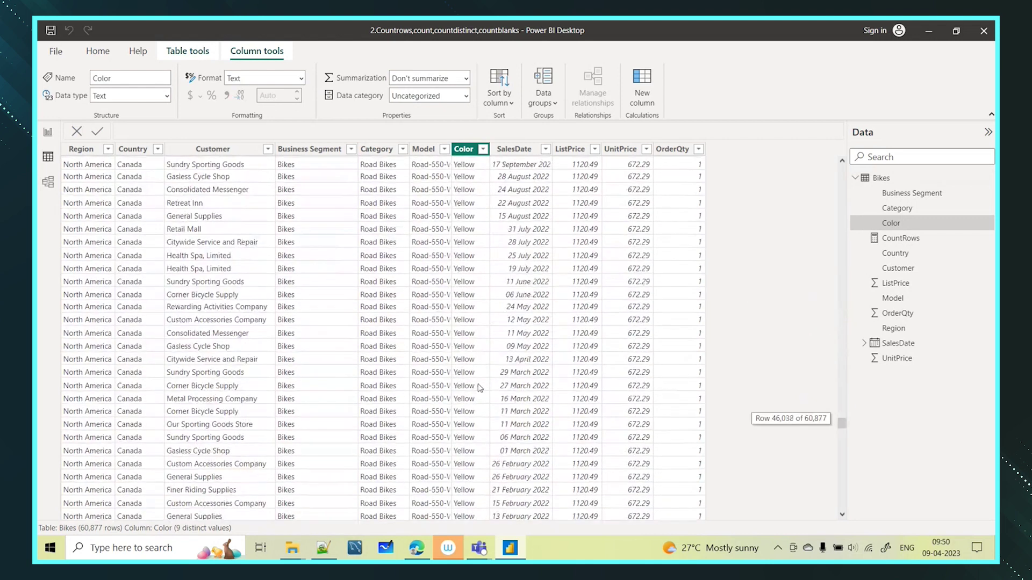
Return to the report page and make the CountRows card slightly smaller.
{"action": "left_click", "coordinate": [47, 132]}
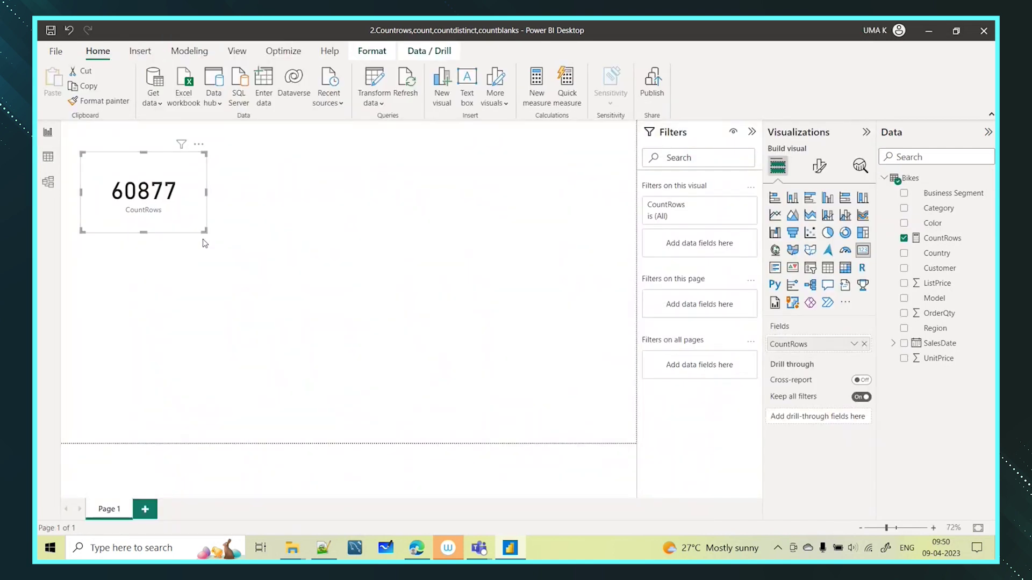
{"action": "left_click_drag", "start_coordinate": [205, 231], "coordinate": [194, 218]}
{"action": "left_click", "coordinate": [288, 195]}
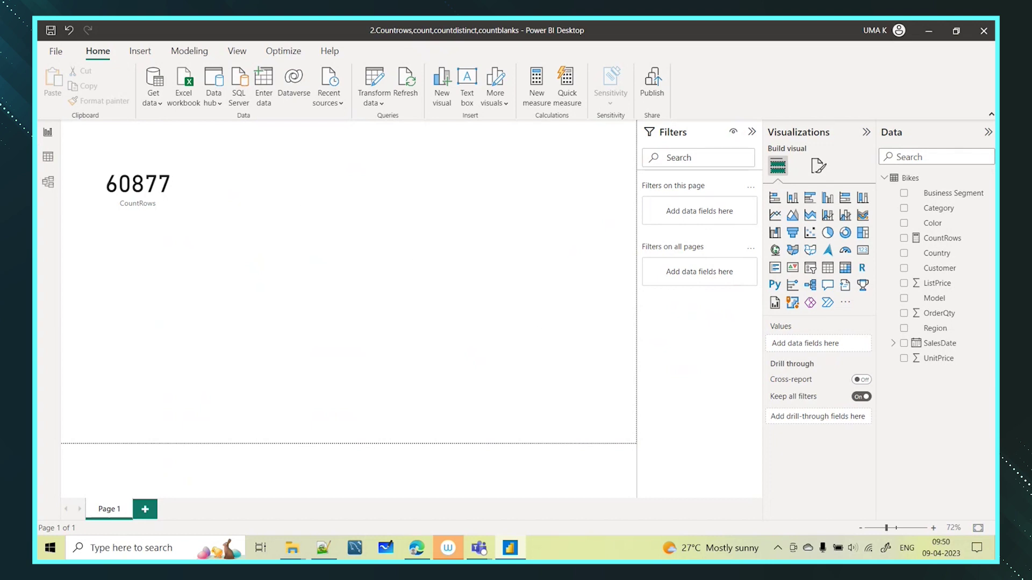
Create a measure in the Bikes table defined as Count colors = COUNT(Bikes[Color]).
{"action": "left_click", "coordinate": [916, 178]}
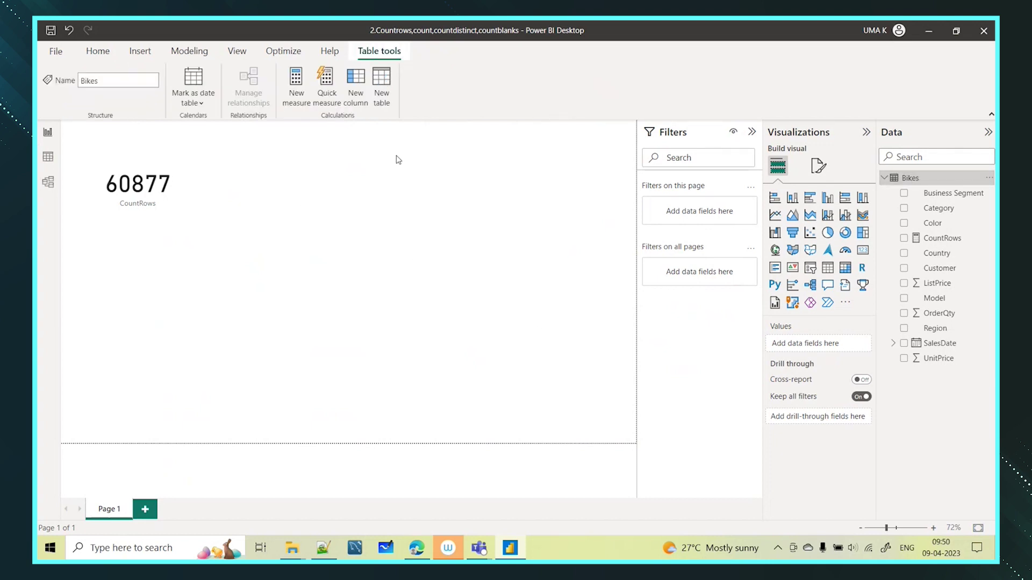
{"action": "left_click", "coordinate": [300, 85]}
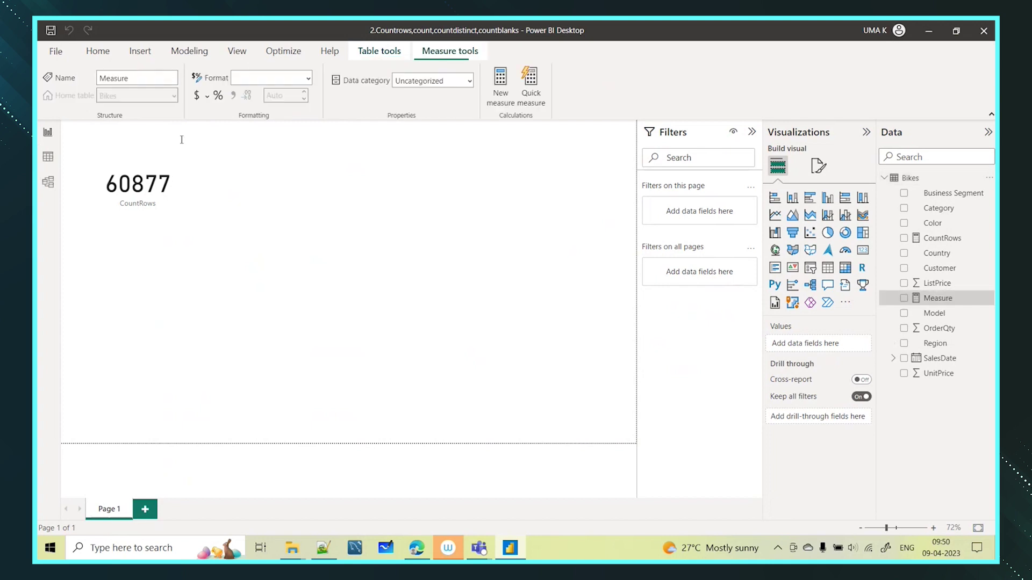
{"action": "type", "text": "Count colors"}
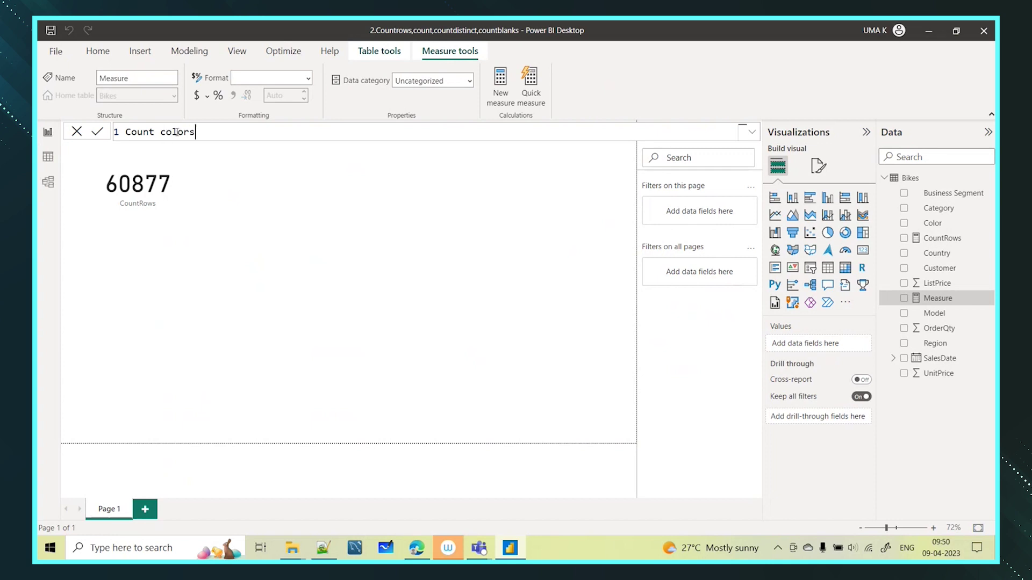
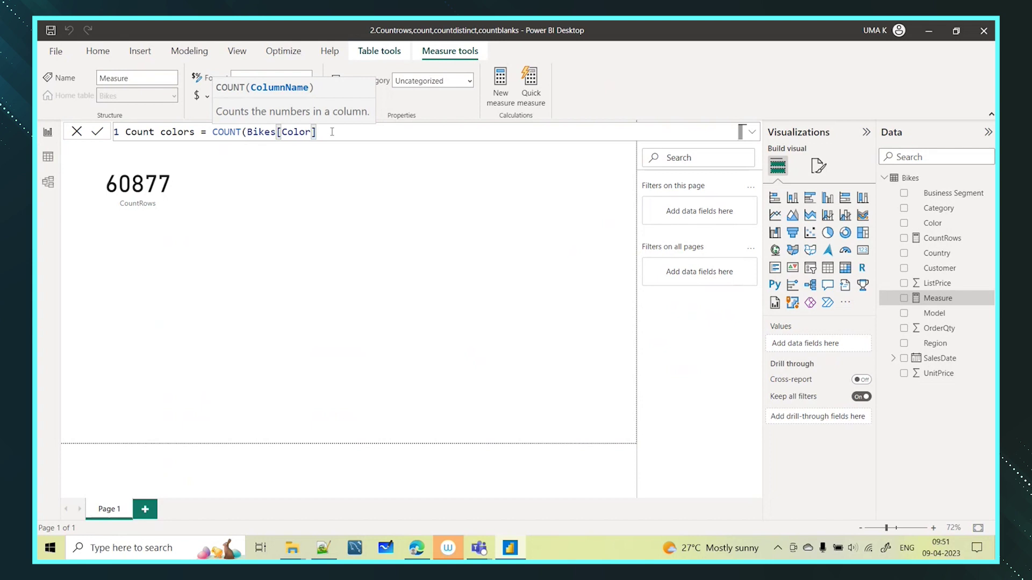
{"action": "key", "text": "Return"}
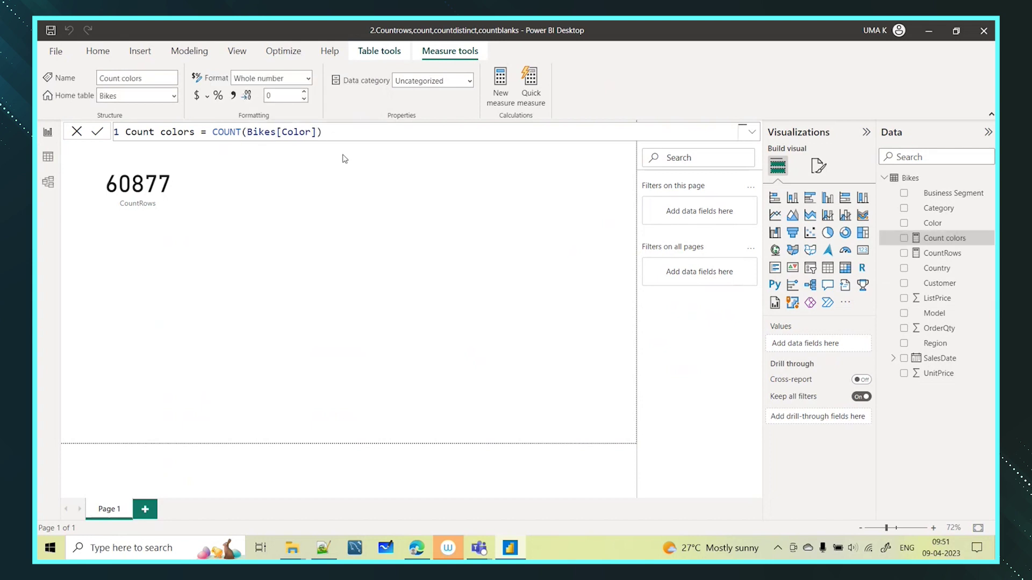
Add a card showing the Count colors measure beside the CountRows card.
{"action": "left_click", "coordinate": [301, 193]}
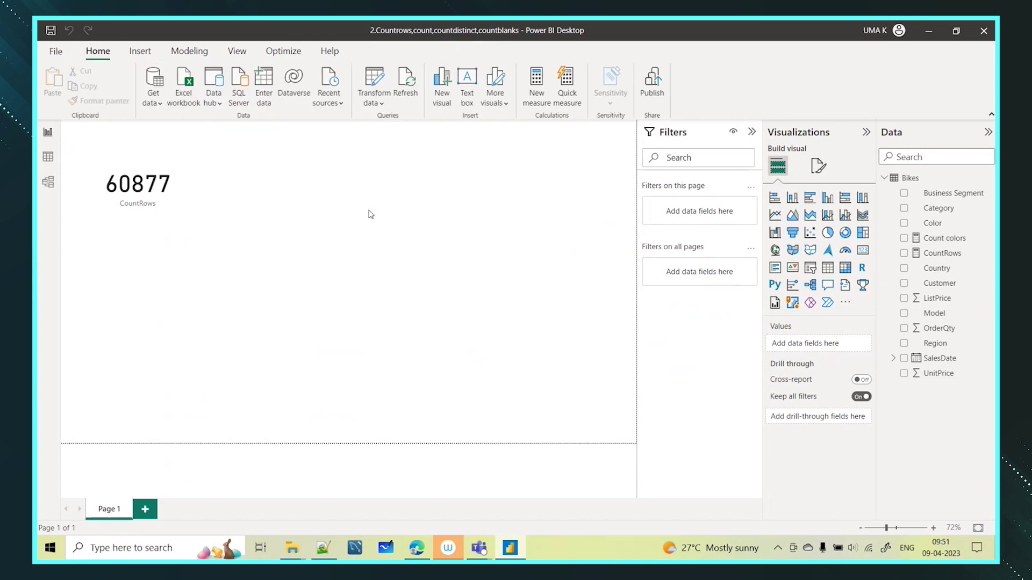
{"action": "left_click", "coordinate": [868, 252]}
{"action": "left_click_drag", "start_coordinate": [173, 266], "coordinate": [287, 189]}
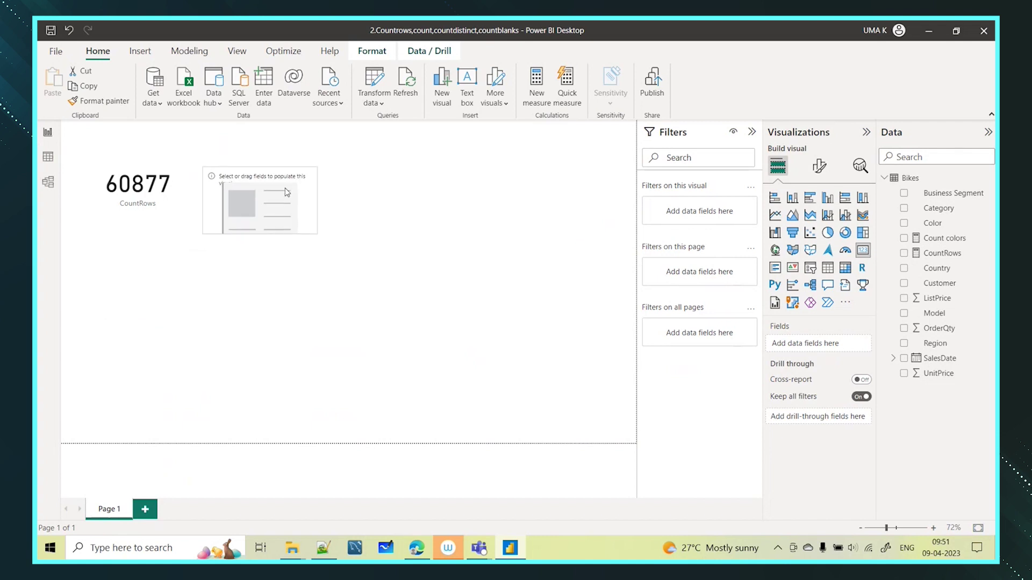
{"action": "left_click", "coordinate": [904, 238]}
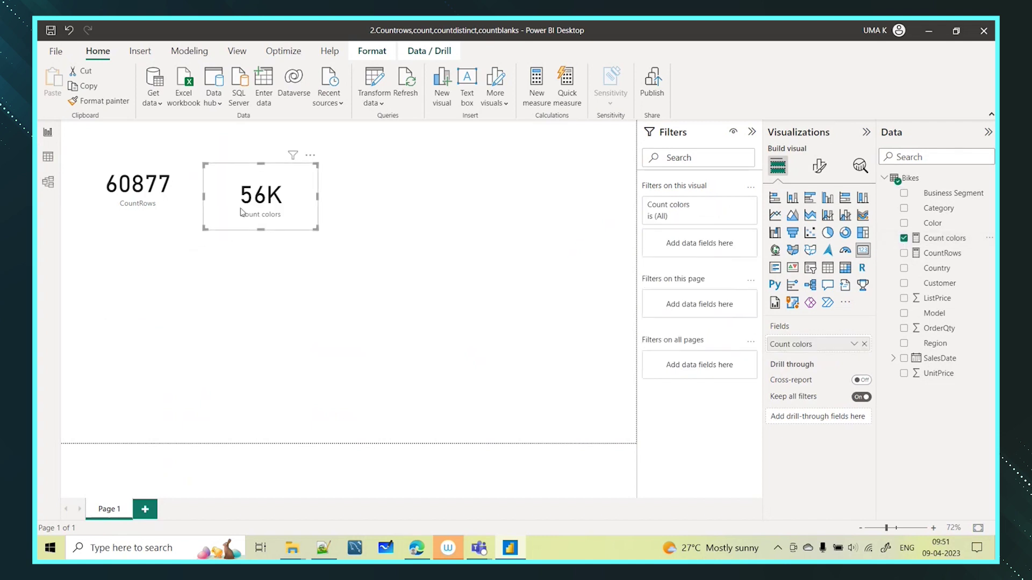
Set the display units of the Count colors card's callout value to None.
{"action": "left_click", "coordinate": [820, 165]}
{"action": "left_click", "coordinate": [800, 252]}
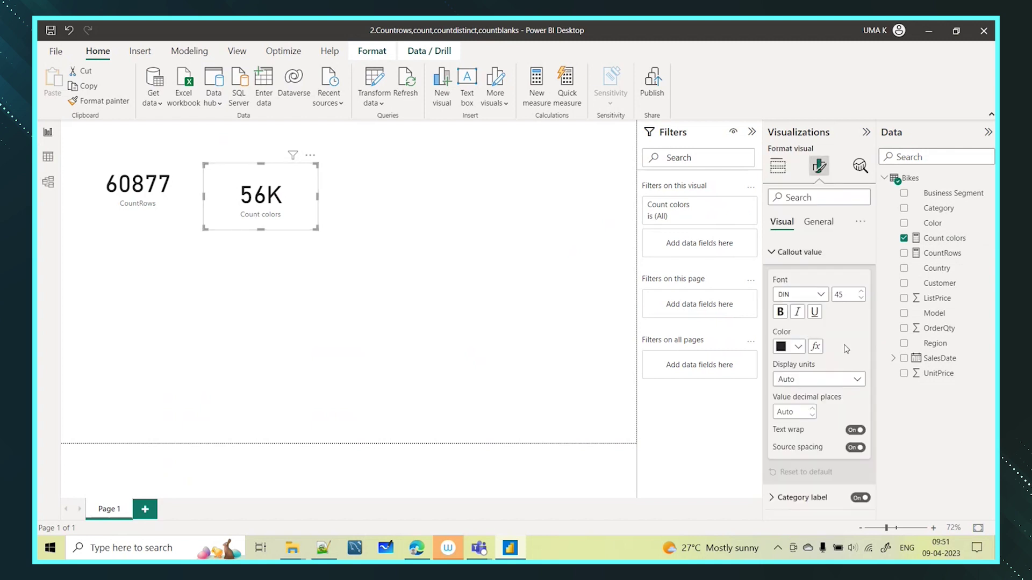
{"action": "left_click", "coordinate": [825, 379]}
{"action": "left_click", "coordinate": [800, 410]}
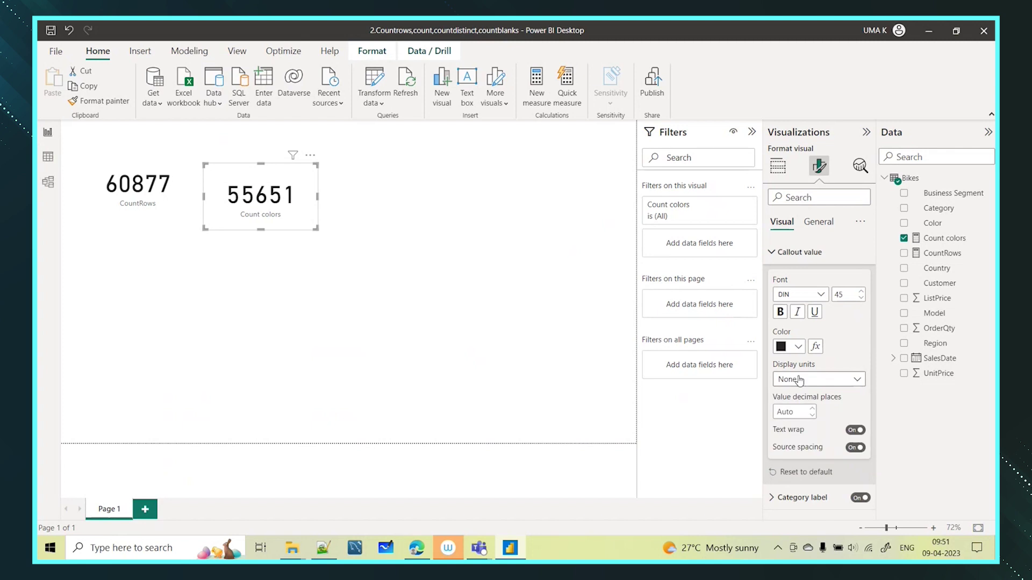
{"action": "left_click", "coordinate": [250, 253]}
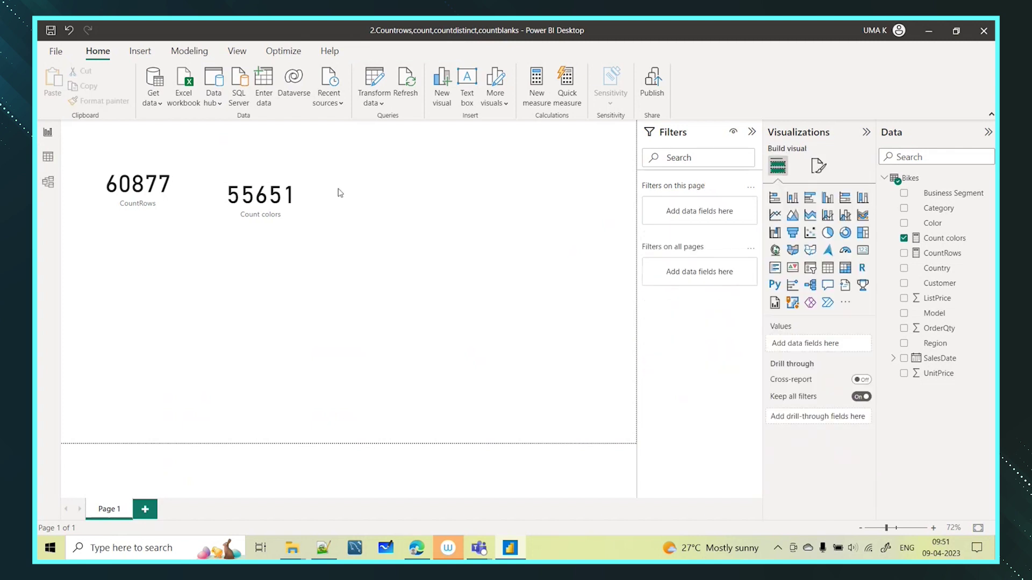
Nudge the CountRows and Count colors cards so they line up more closely in one row.
{"action": "left_click", "coordinate": [290, 216]}
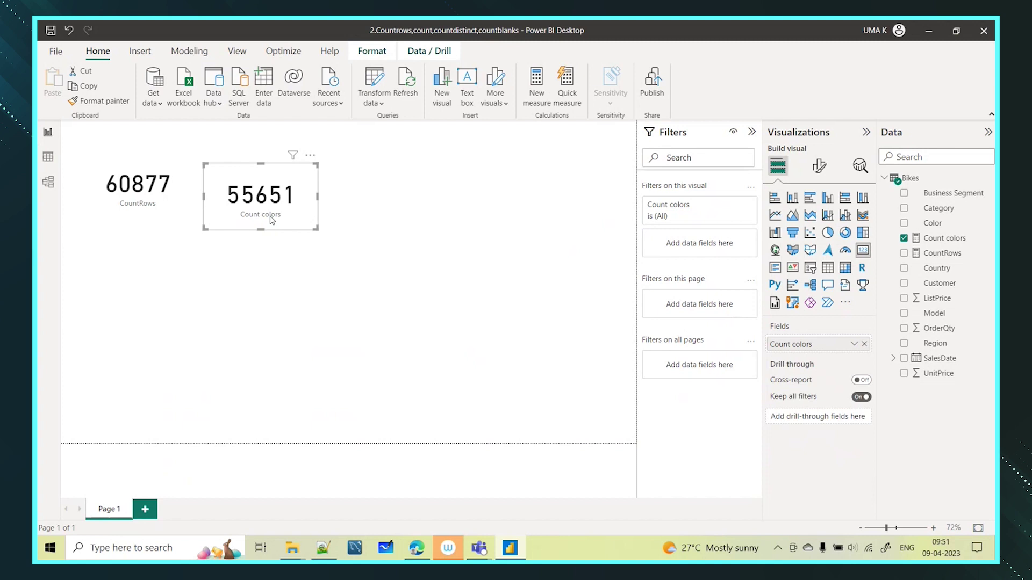
{"action": "left_click", "coordinate": [108, 213]}
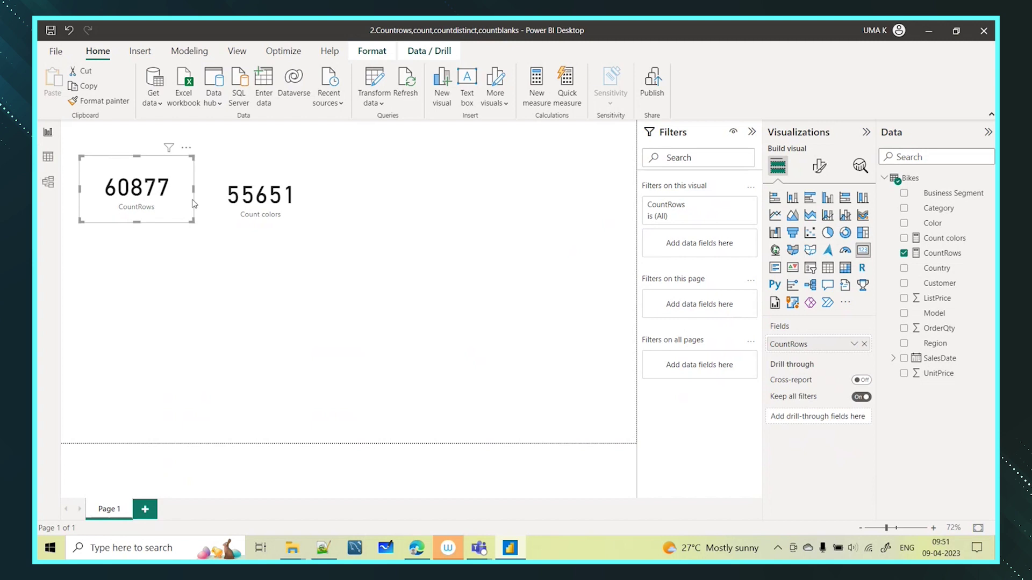
{"action": "left_click", "coordinate": [259, 212]}
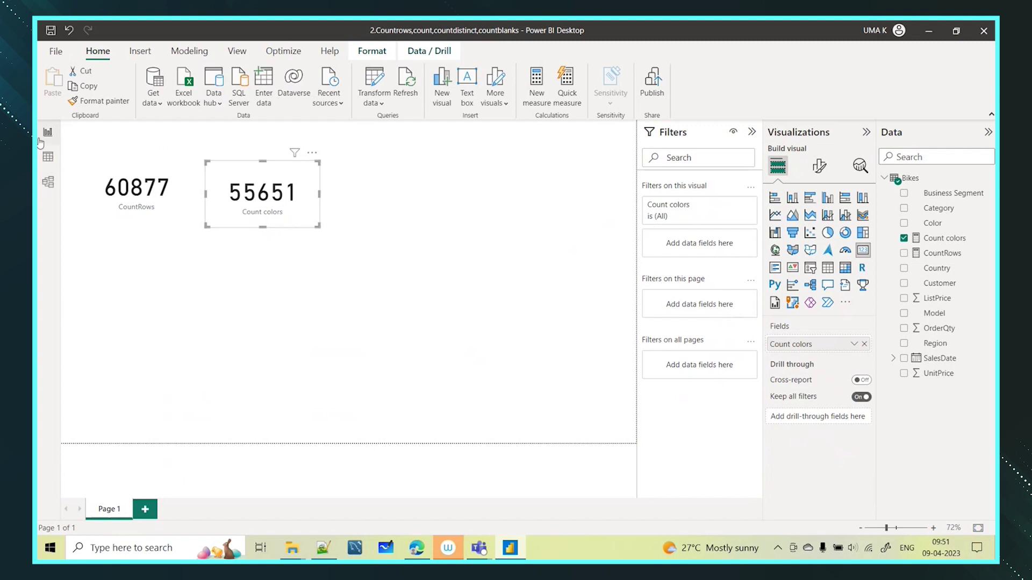
Review the Bikes table's Color column in the data view and return to the report page.
{"action": "left_click", "coordinate": [48, 158]}
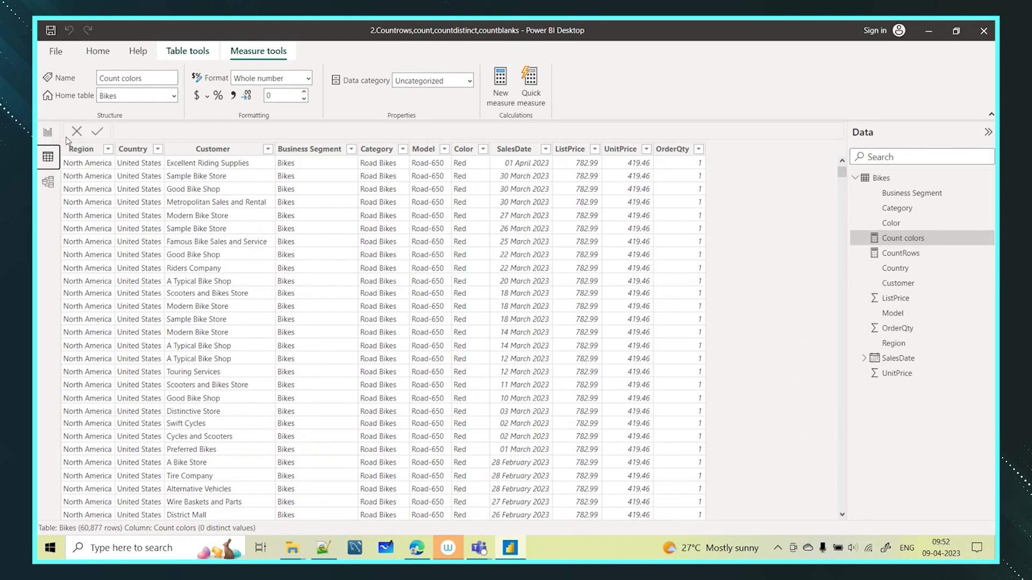
{"action": "left_click", "coordinate": [48, 131]}
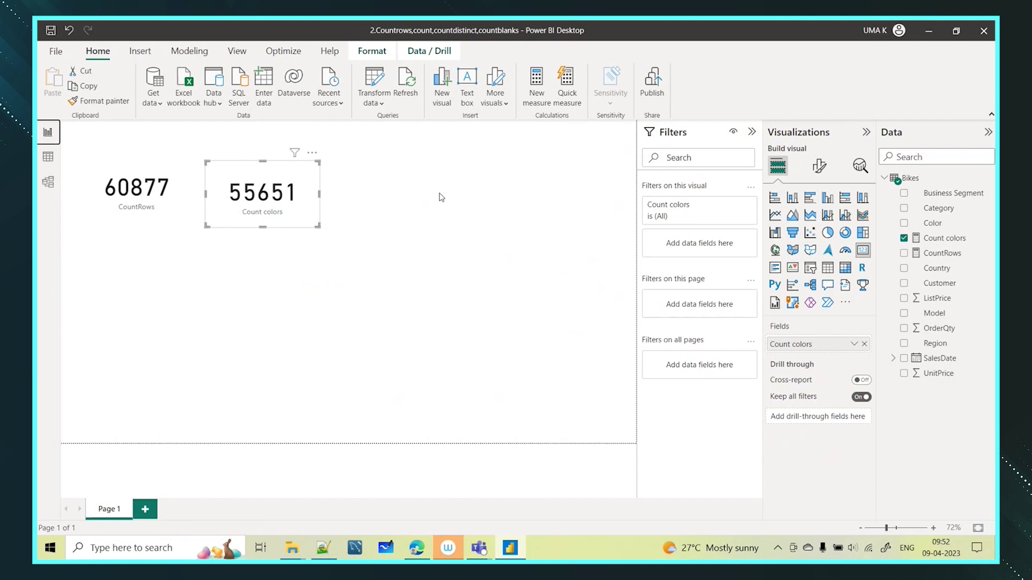
{"action": "left_click", "coordinate": [476, 189]}
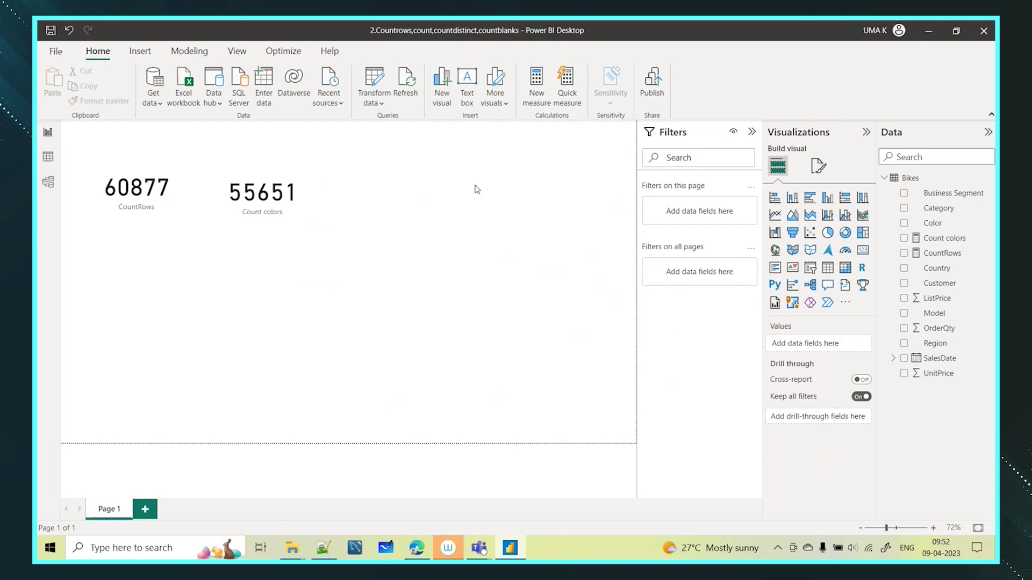
Create a measure in the Bikes table defined as countblanks in color = COUNTBLANK(Bikes[Color]).
{"action": "left_click", "coordinate": [925, 181]}
{"action": "left_click", "coordinate": [298, 86]}
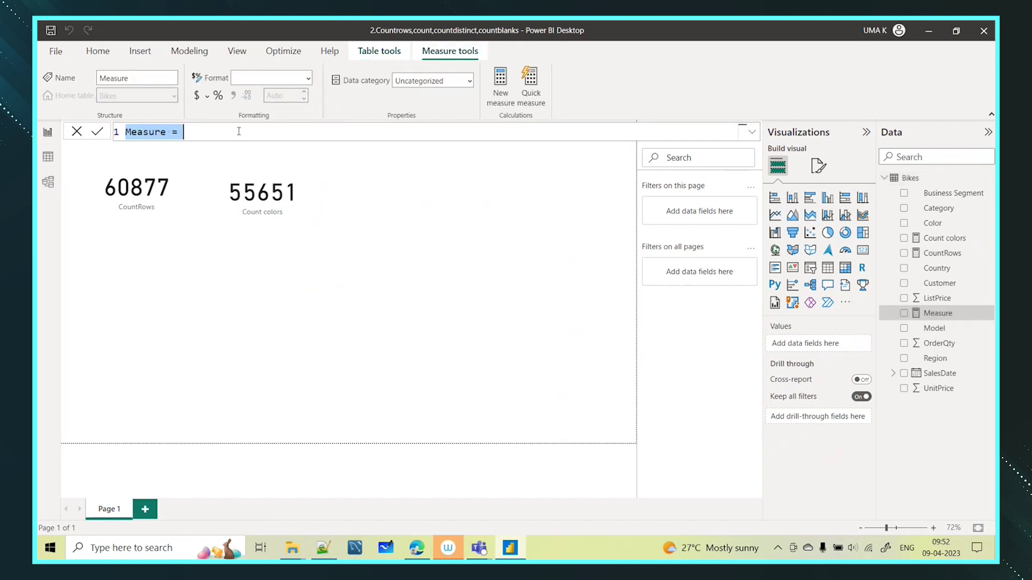
{"action": "type", "text": "countblanks in color"}
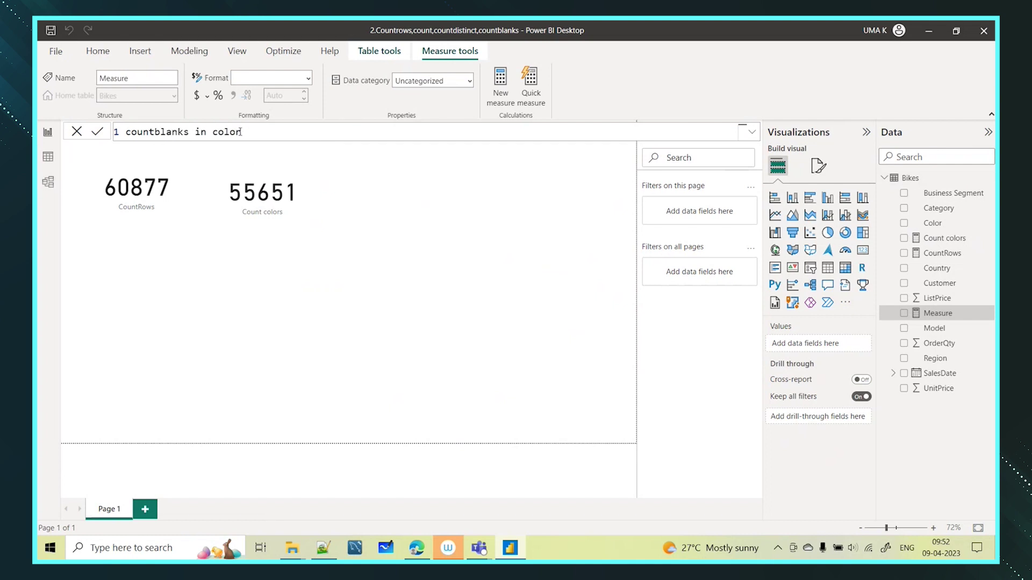
{"action": "type", "text": " = countbl"}
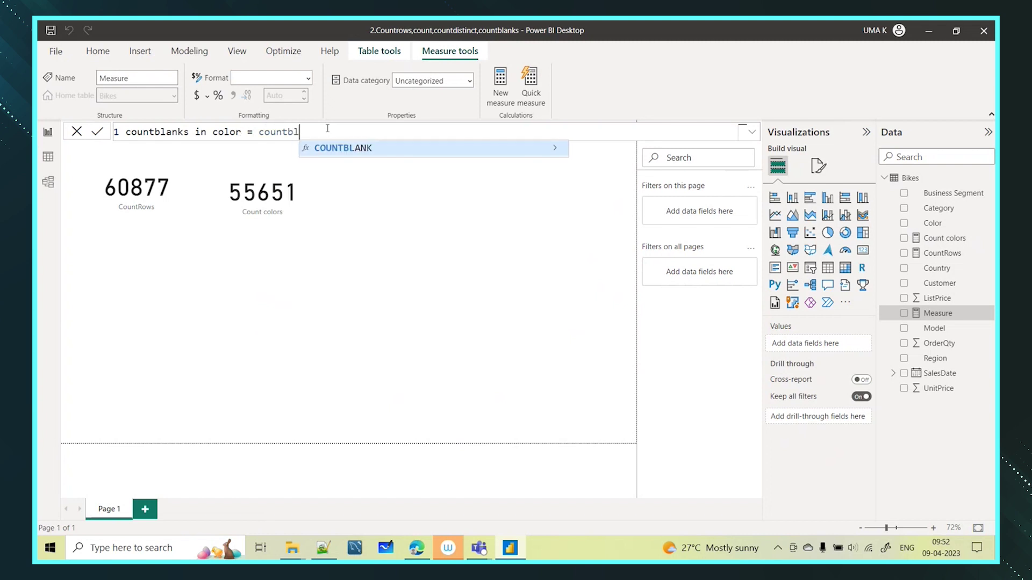
{"action": "key", "text": "Tab"}
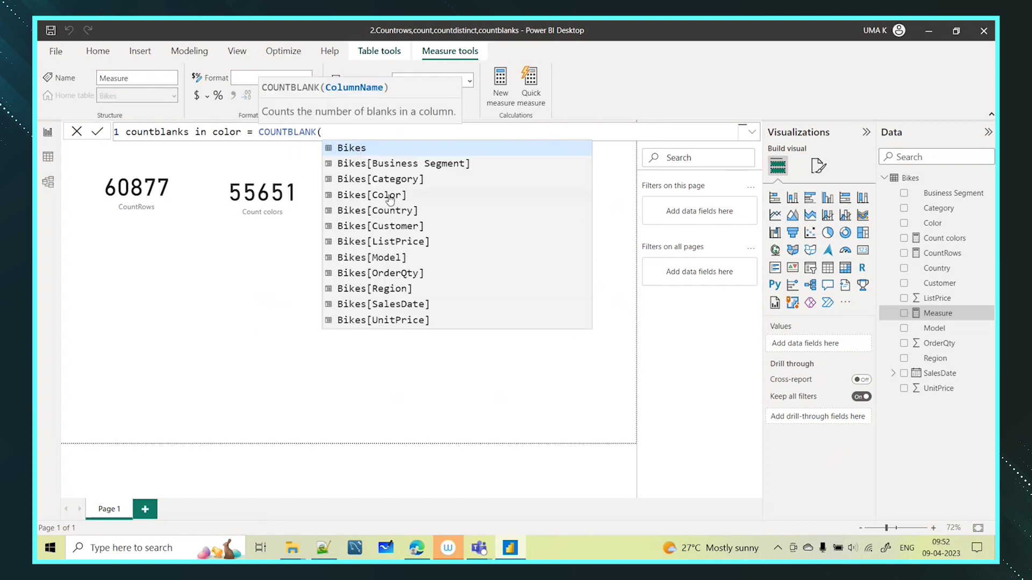
{"action": "double_click", "coordinate": [372, 194]}
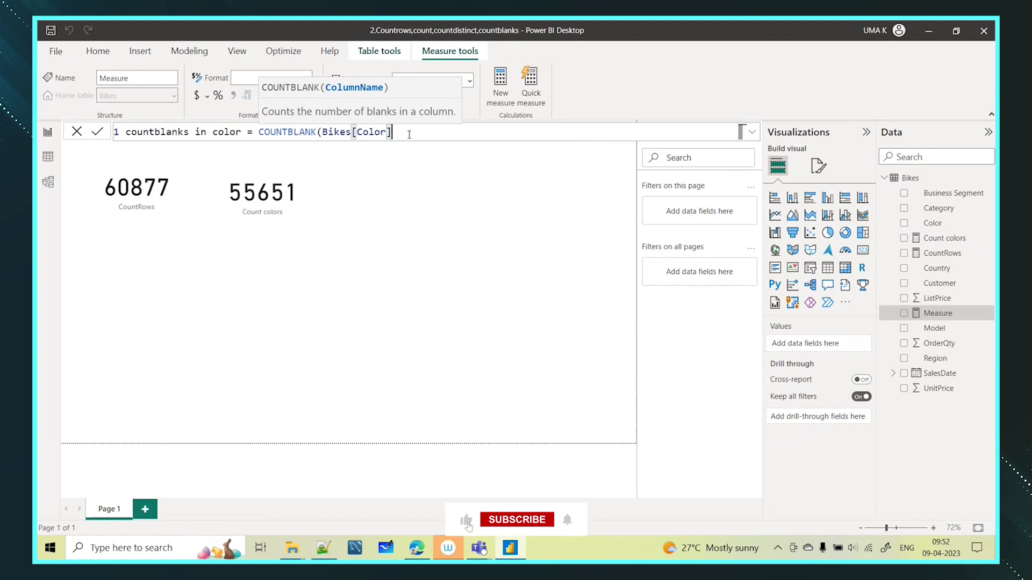
{"action": "type", "text": ")"}
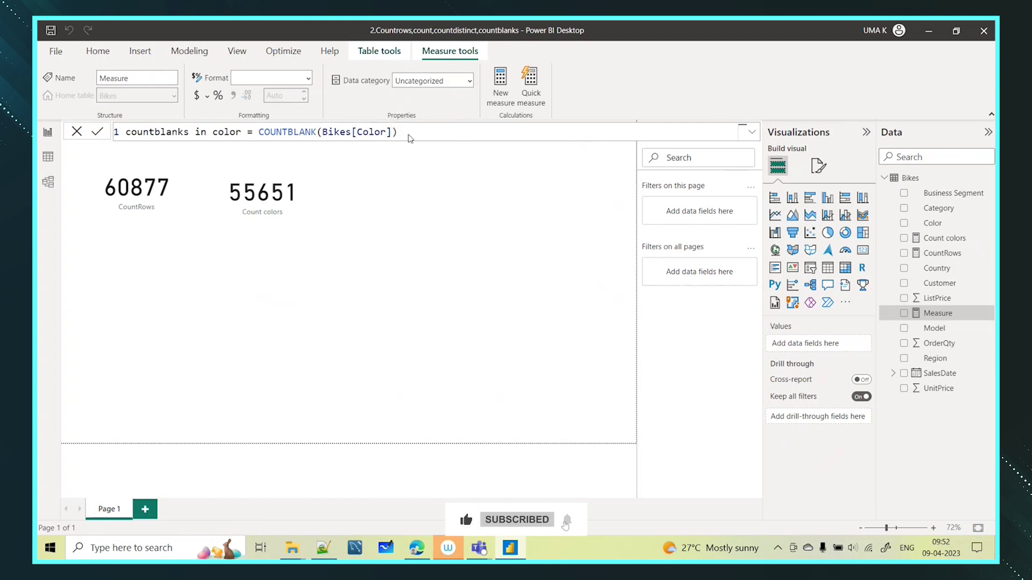
{"action": "key", "text": "Return"}
Add a card showing the countblanks in color measure beside the Count colors card.
{"action": "left_click", "coordinate": [482, 187]}
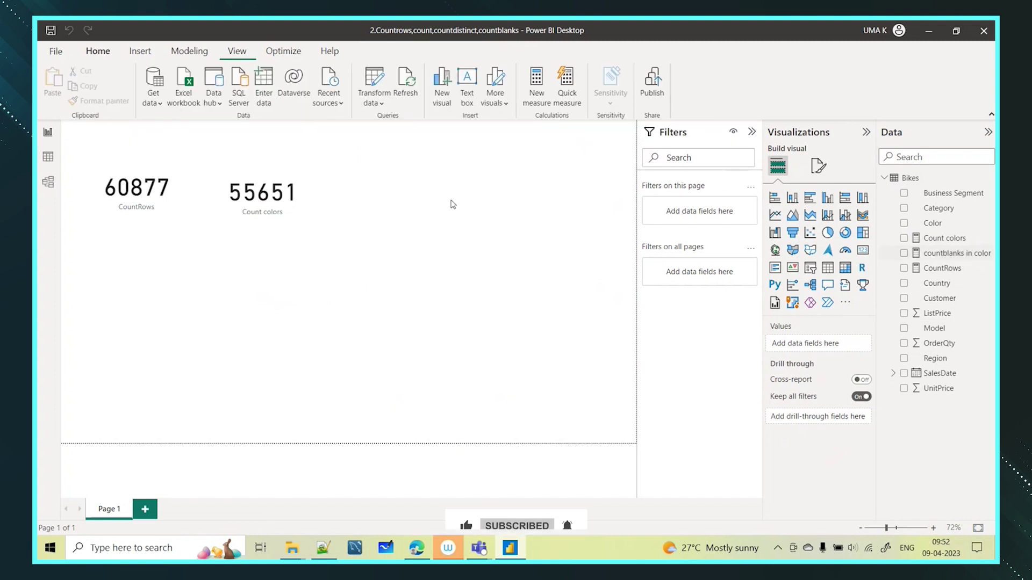
{"action": "left_click", "coordinate": [863, 250]}
{"action": "left_click_drag", "start_coordinate": [136, 317], "coordinate": [388, 227]}
{"action": "left_click", "coordinate": [904, 253]}
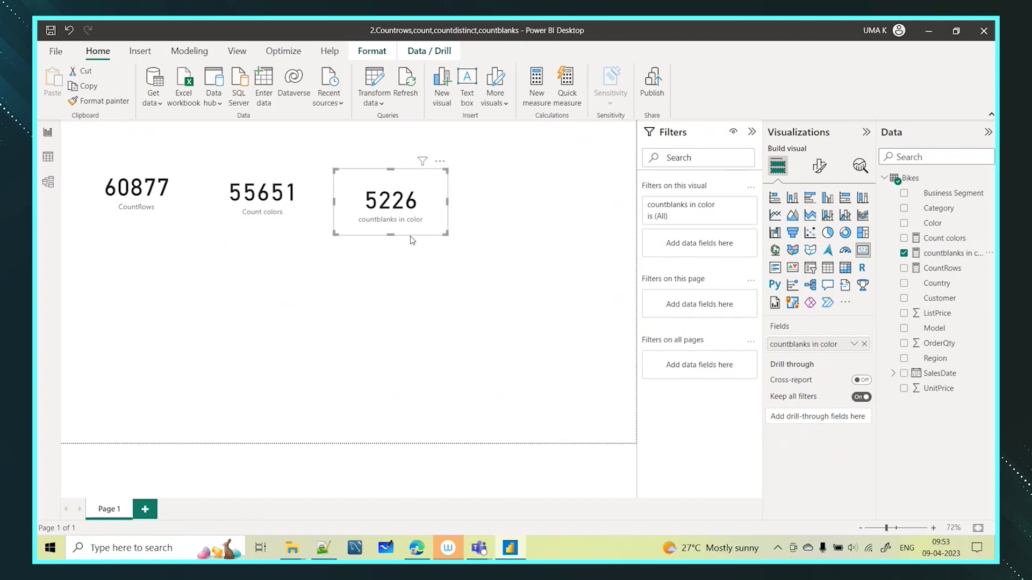
Align the countblanks in color and CountRows cards in one row with the Count colors card.
{"action": "left_click_drag", "start_coordinate": [414, 220], "coordinate": [415, 214]}
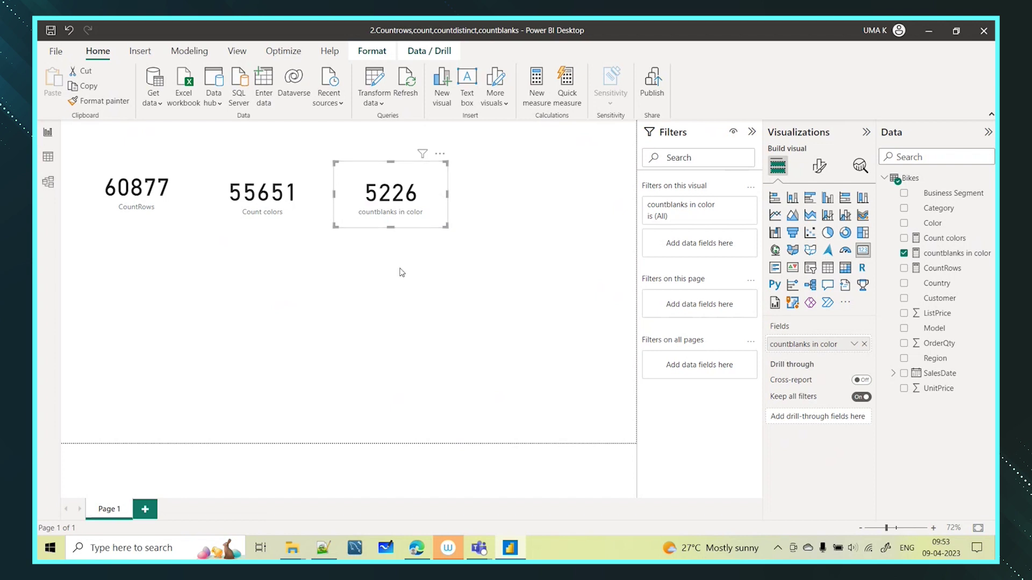
{"action": "left_click", "coordinate": [123, 223]}
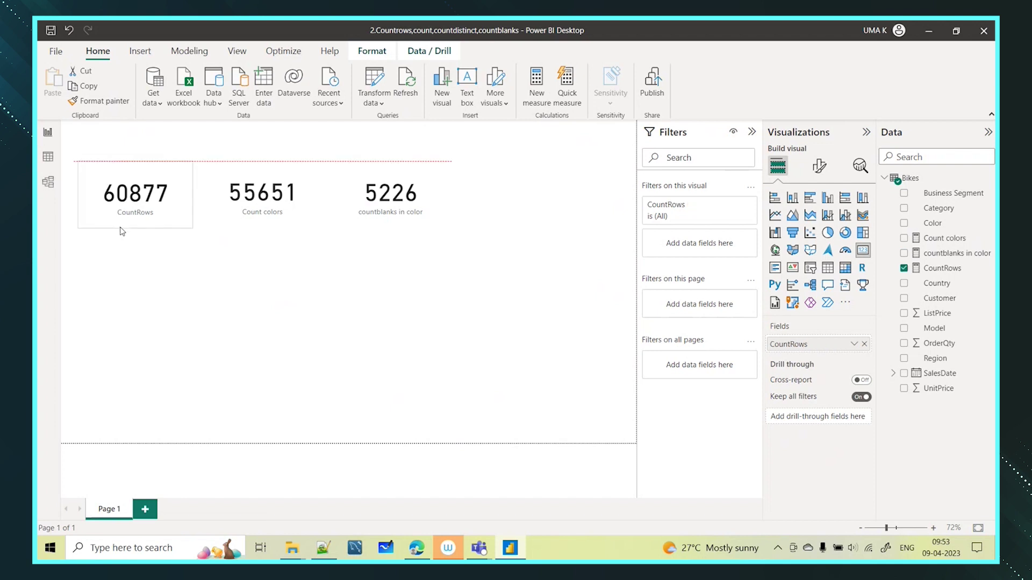
{"action": "left_click", "coordinate": [260, 224]}
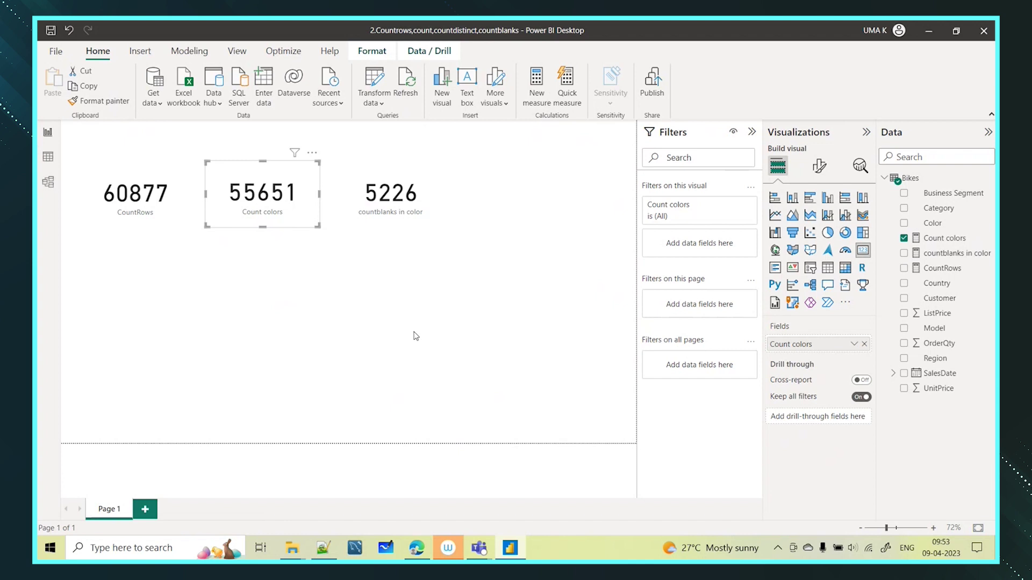
Create a measure in the Bikes table defined as count distinct colors = DISTINCTCOUNT(Bikes[Color]).
{"action": "left_click", "coordinate": [163, 281]}
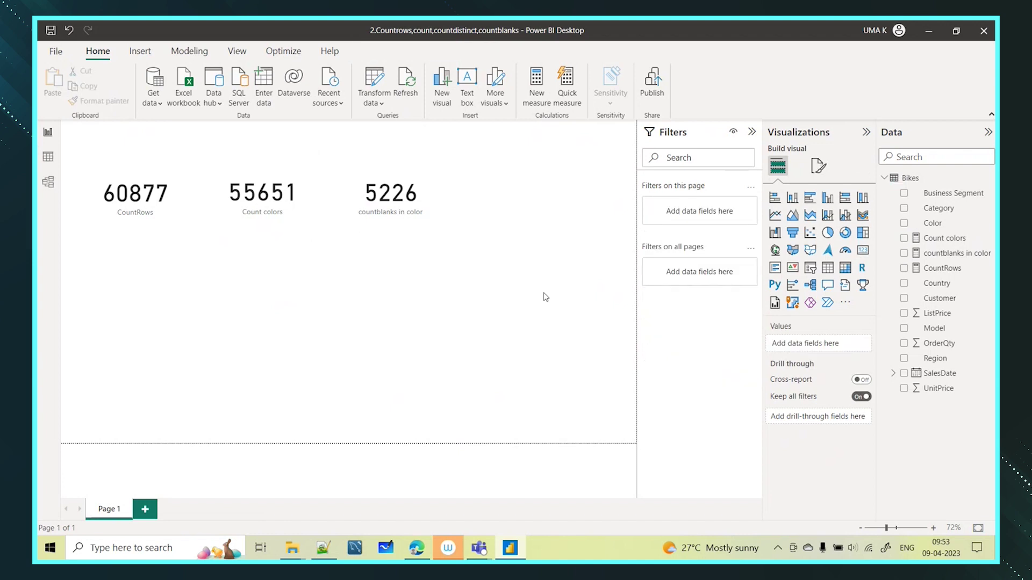
{"action": "left_click", "coordinate": [911, 178]}
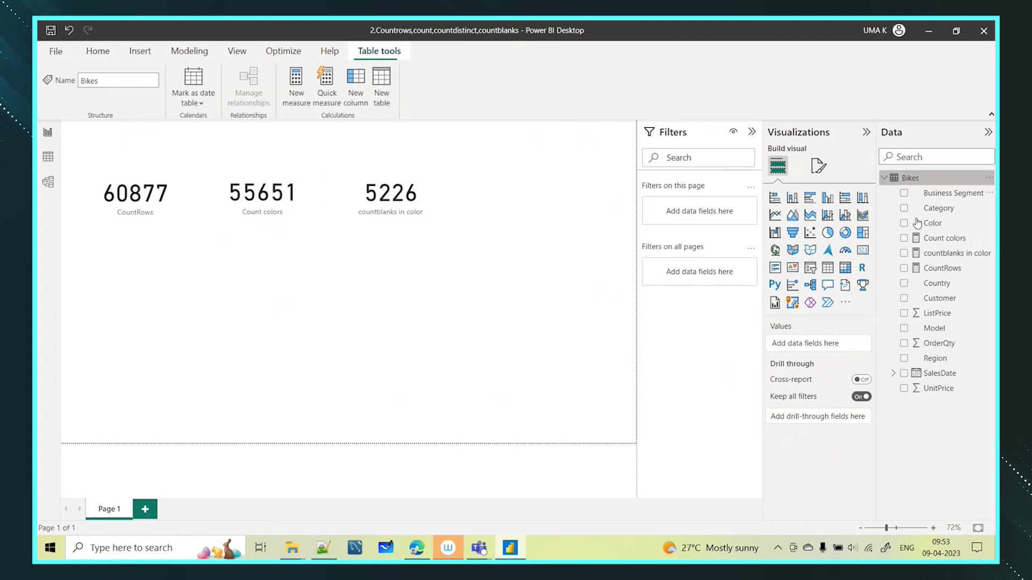
{"action": "left_click", "coordinate": [297, 106]}
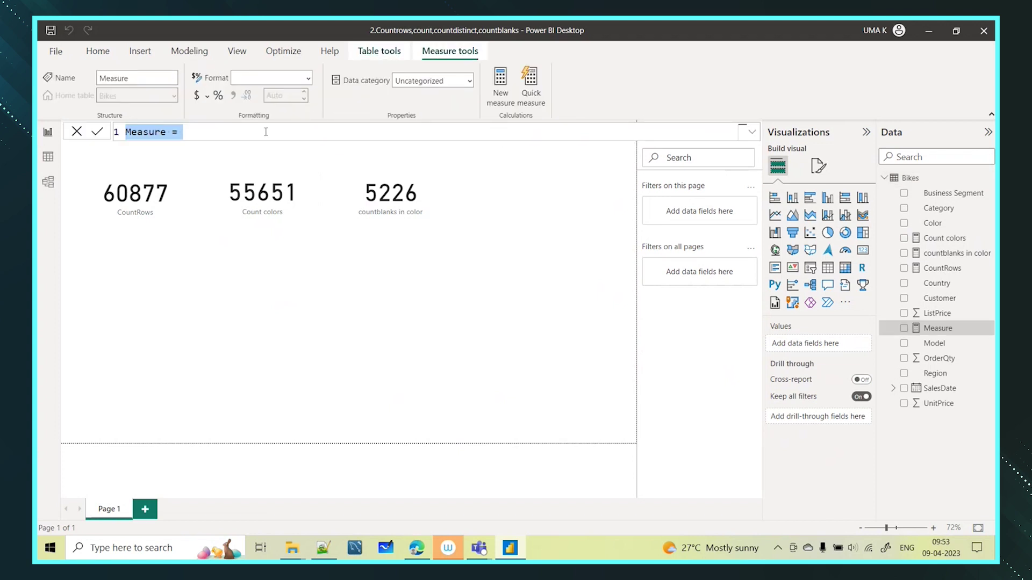
{"action": "type", "text": "count "}
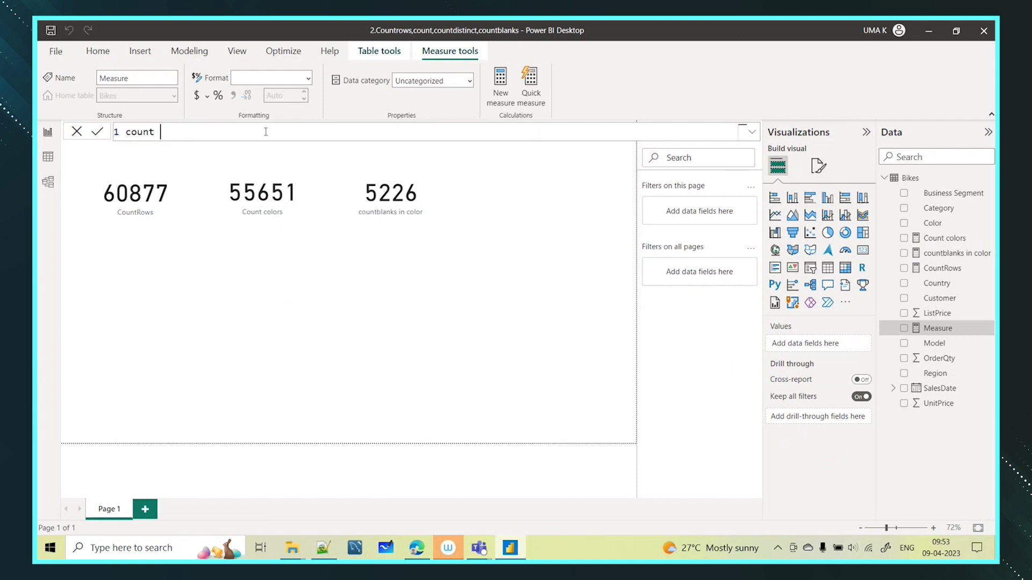
{"action": "type", "text": "distinct colors = count"}
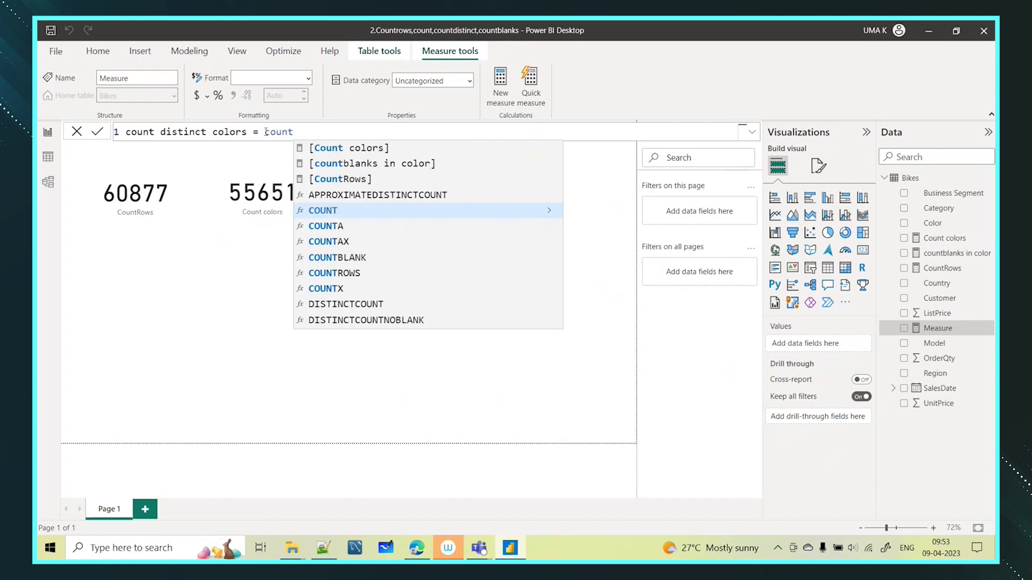
{"action": "key", "text": "BackSpace"}
{"action": "key", "text": "BackSpace"}
{"action": "key", "text": "BackSpace"}
{"action": "key", "text": "BackSpace"}
{"action": "key", "text": "BackSpace"}
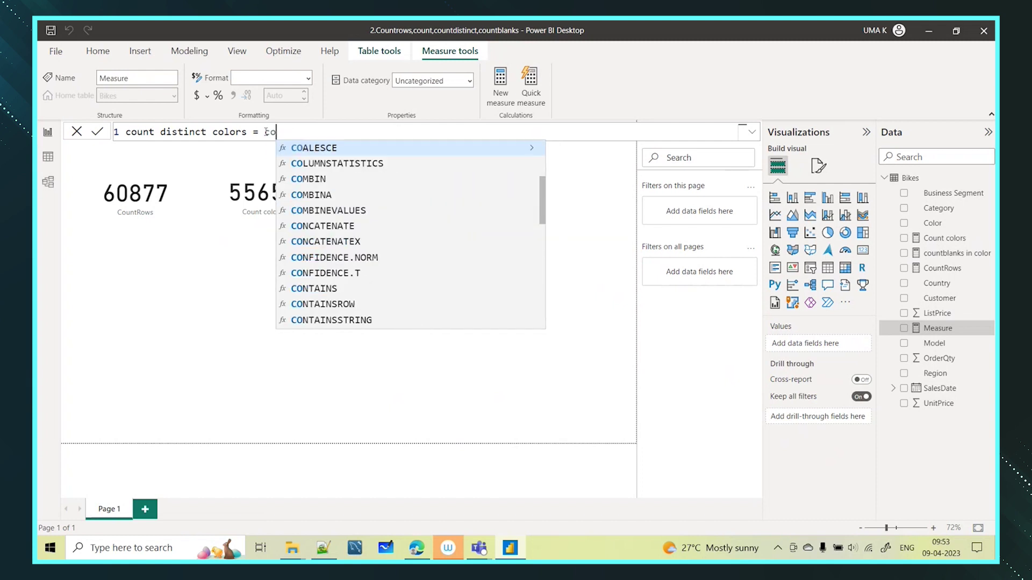
{"action": "type", "text": "dis"}
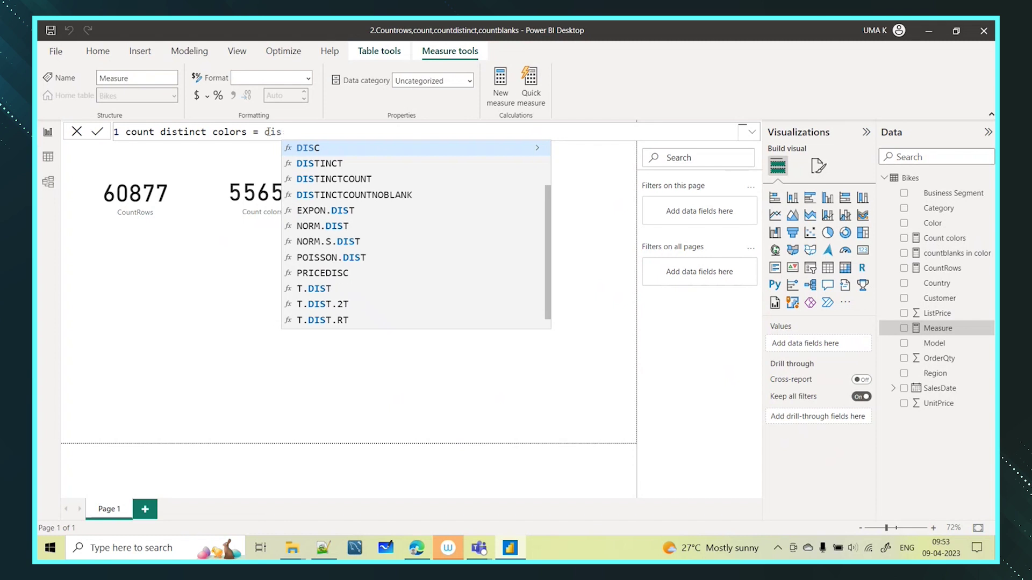
{"action": "left_click", "coordinate": [336, 179]}
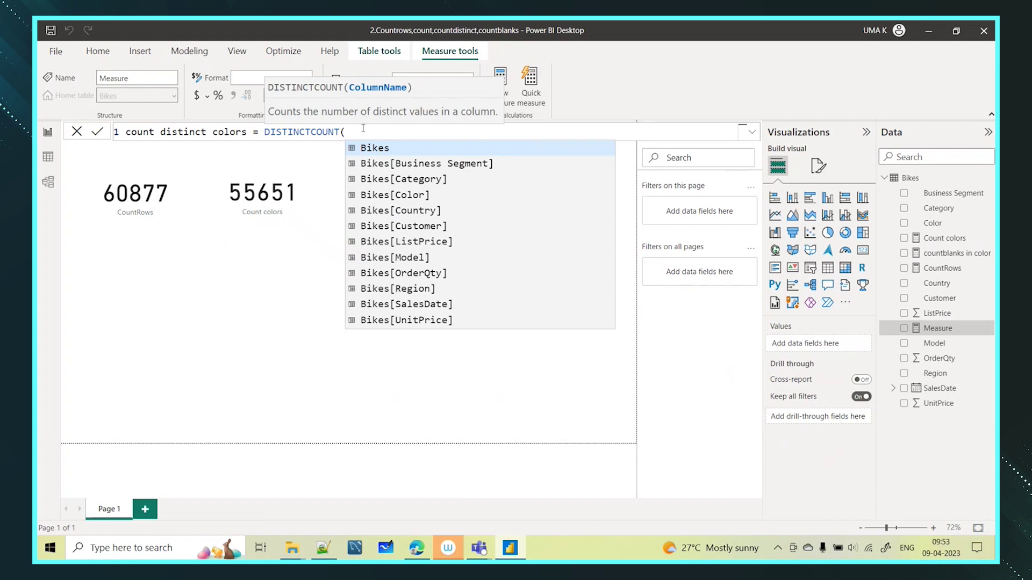
{"action": "left_click", "coordinate": [411, 195]}
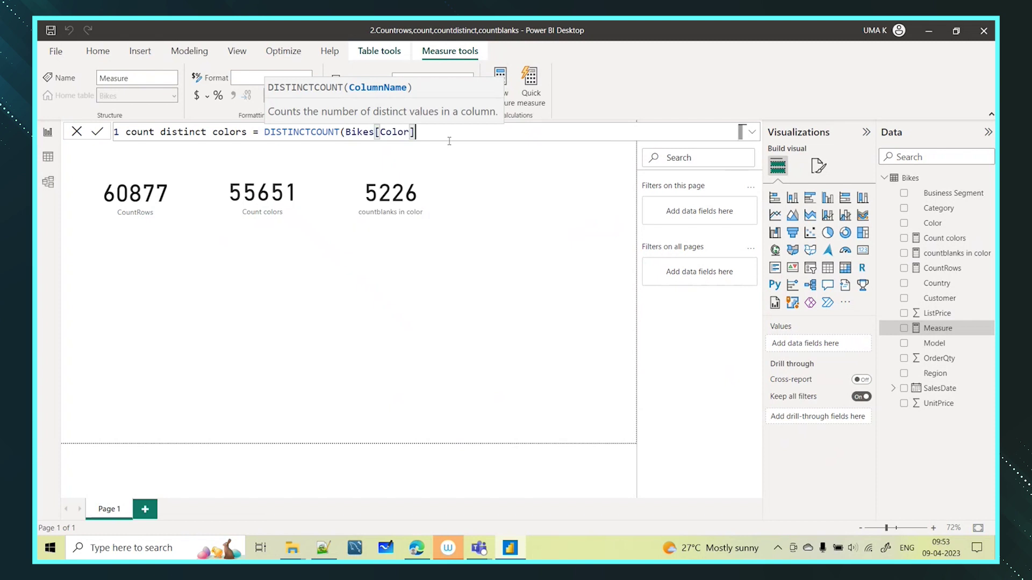
{"action": "type", "text": ")"}
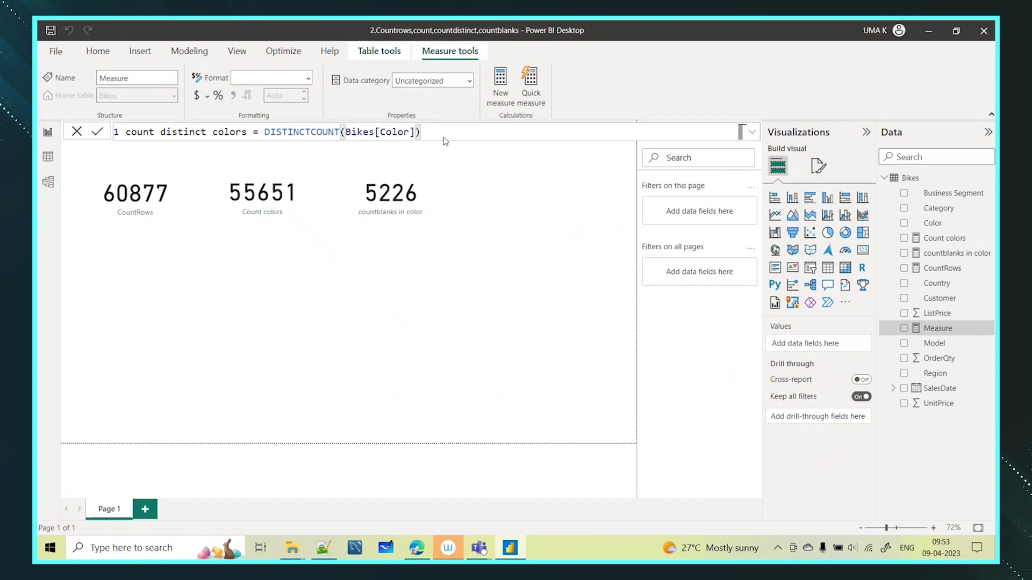
{"action": "key", "text": "Return"}
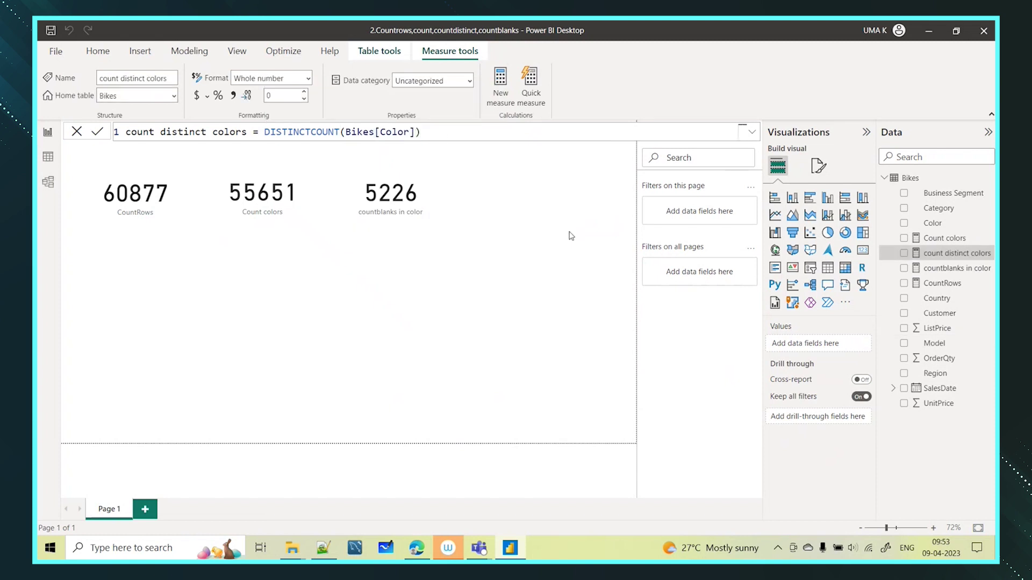
Add a card showing the count distinct colors measure, aligned in the row beside the countblanks in color card.
{"action": "left_click", "coordinate": [534, 191]}
{"action": "left_click", "coordinate": [862, 250]}
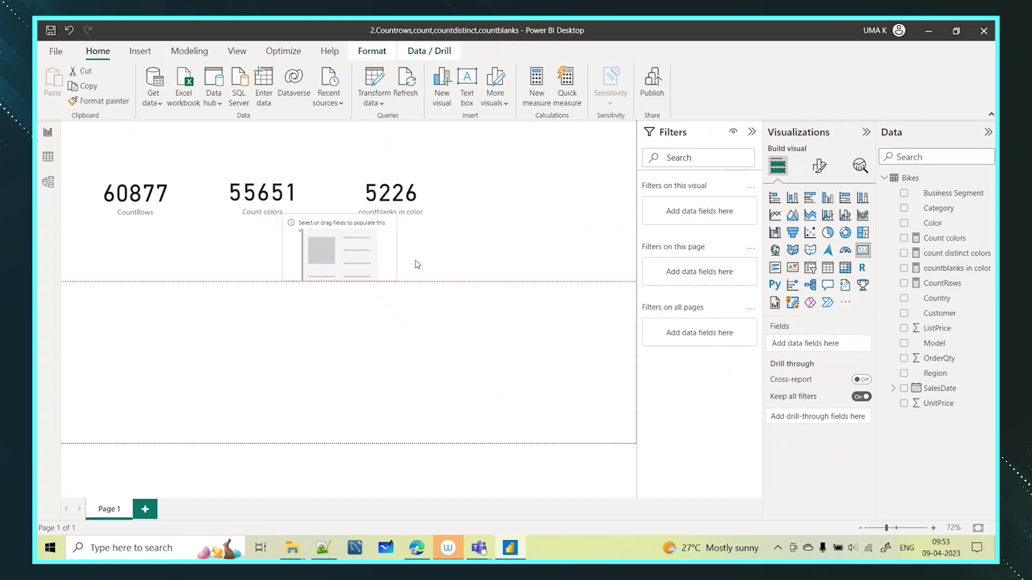
{"action": "left_click", "coordinate": [904, 253]}
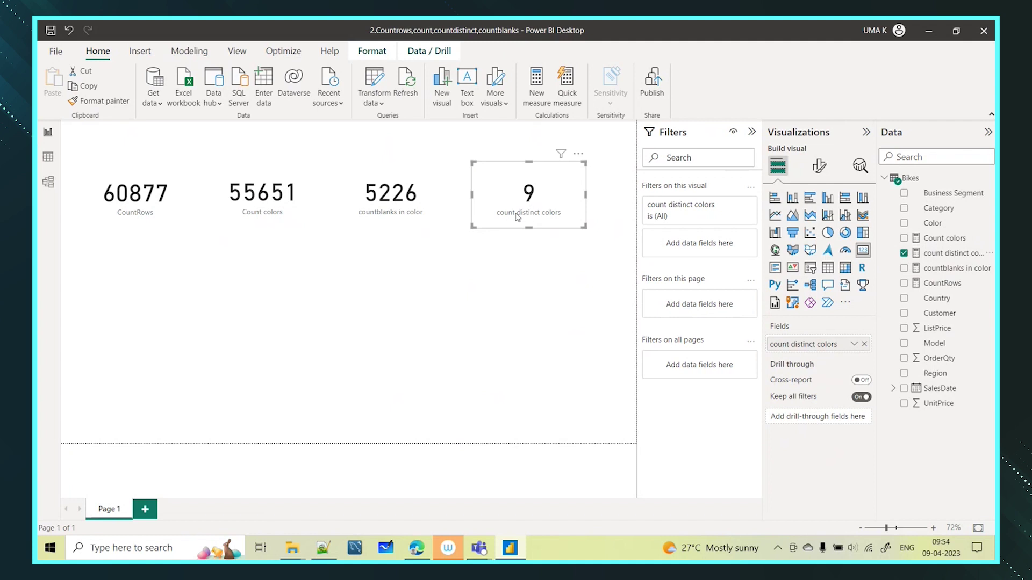
{"action": "left_click_drag", "start_coordinate": [510, 213], "coordinate": [506, 212]}
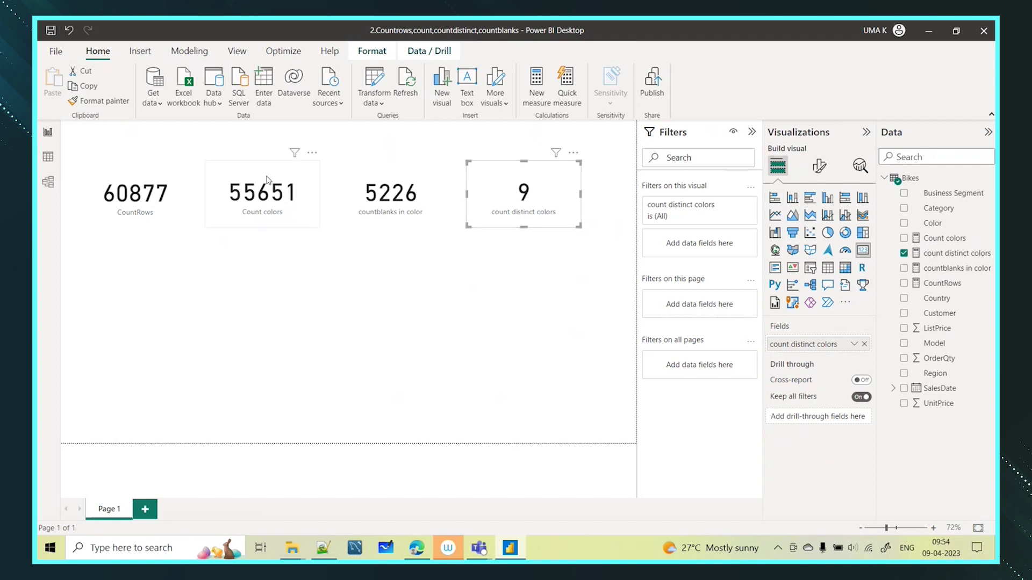
Check the count distinct colors card against the Color column's filter list in the data view and return to the report page.
{"action": "left_click", "coordinate": [226, 214]}
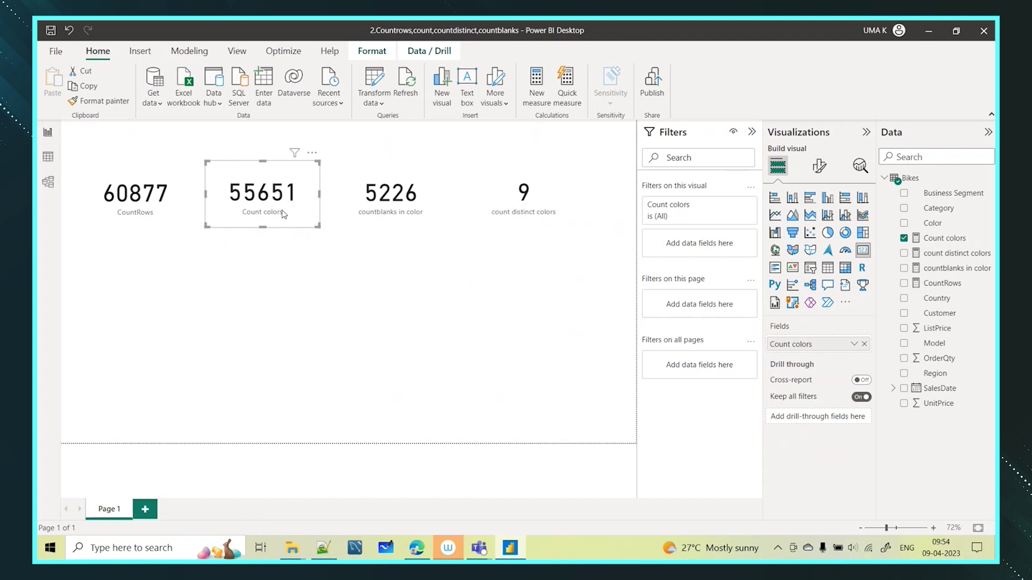
{"action": "left_click", "coordinate": [519, 196]}
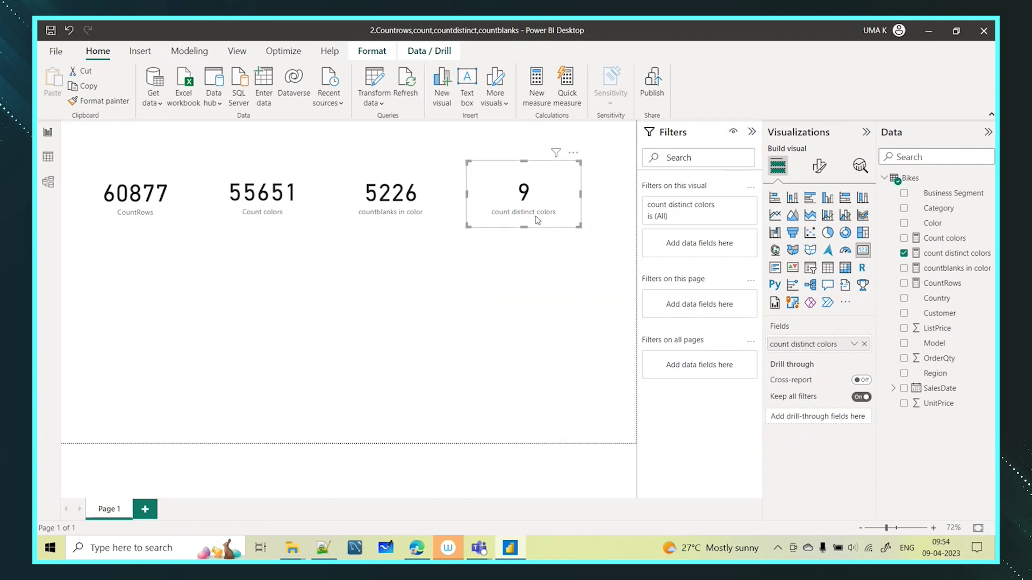
{"action": "left_click", "coordinate": [48, 157]}
{"action": "left_click", "coordinate": [482, 151]}
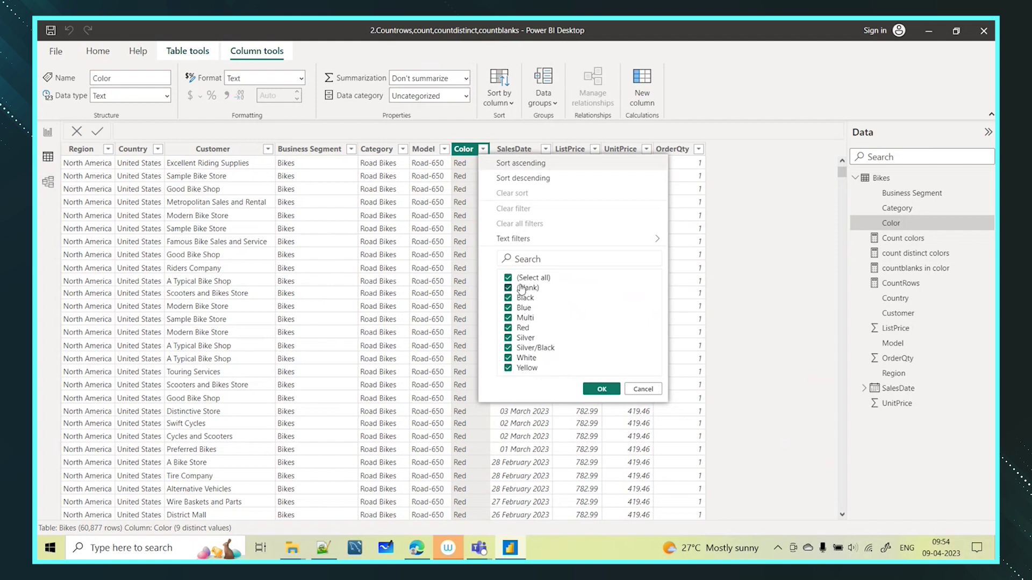
{"action": "left_click", "coordinate": [47, 133]}
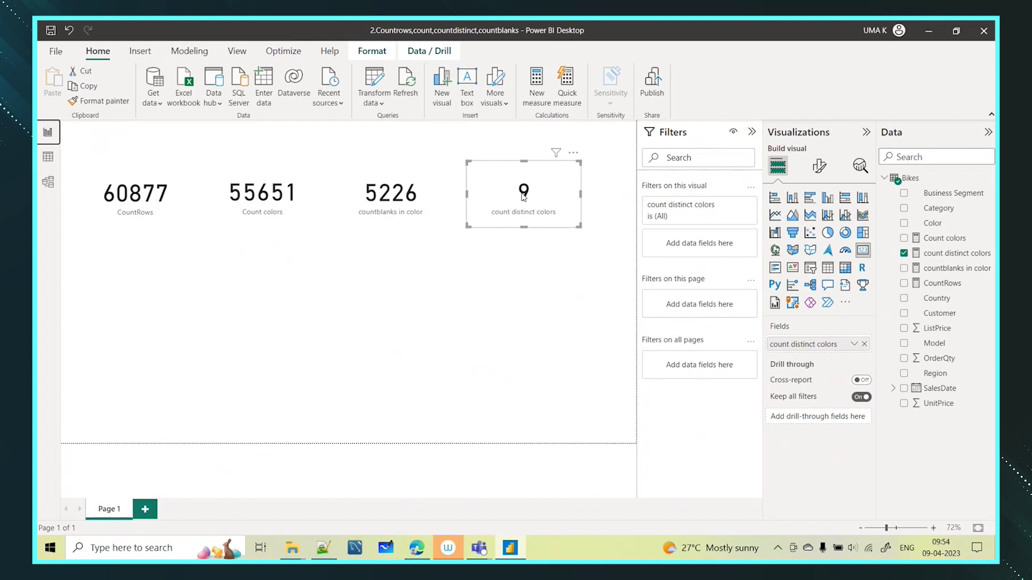
Compare the CountRows, Count colors, countblanks in color and count distinct colors cards on the report page.
{"action": "left_click", "coordinate": [163, 219]}
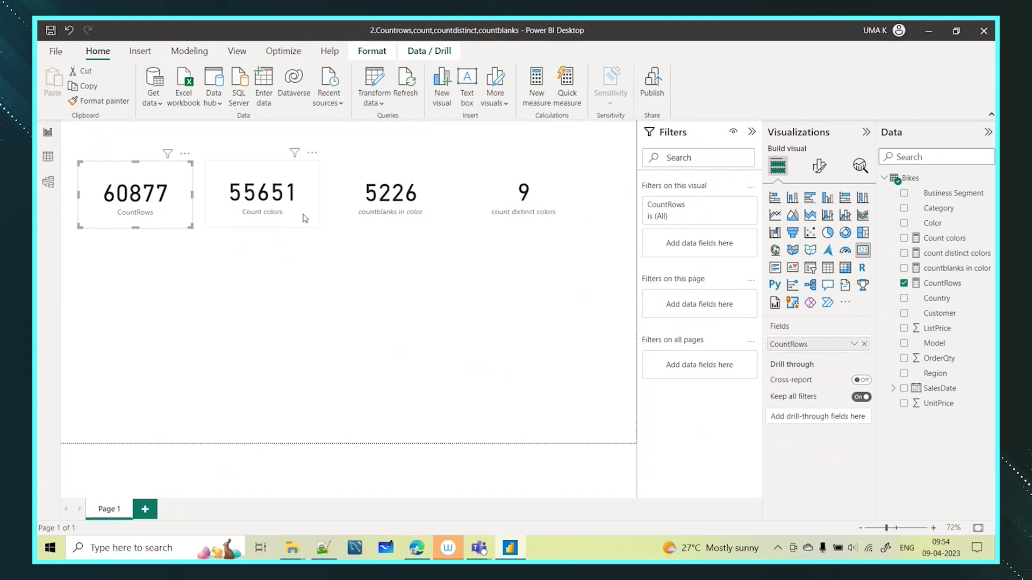
{"action": "left_click", "coordinate": [302, 220]}
{"action": "left_click", "coordinate": [102, 214]}
{"action": "left_click", "coordinate": [294, 227]}
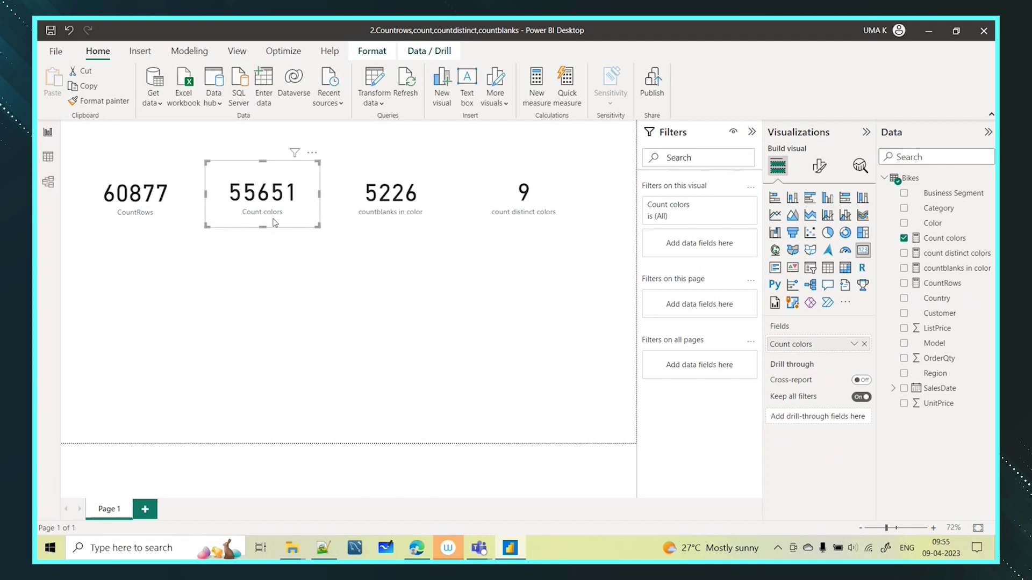
{"action": "left_click", "coordinate": [386, 221]}
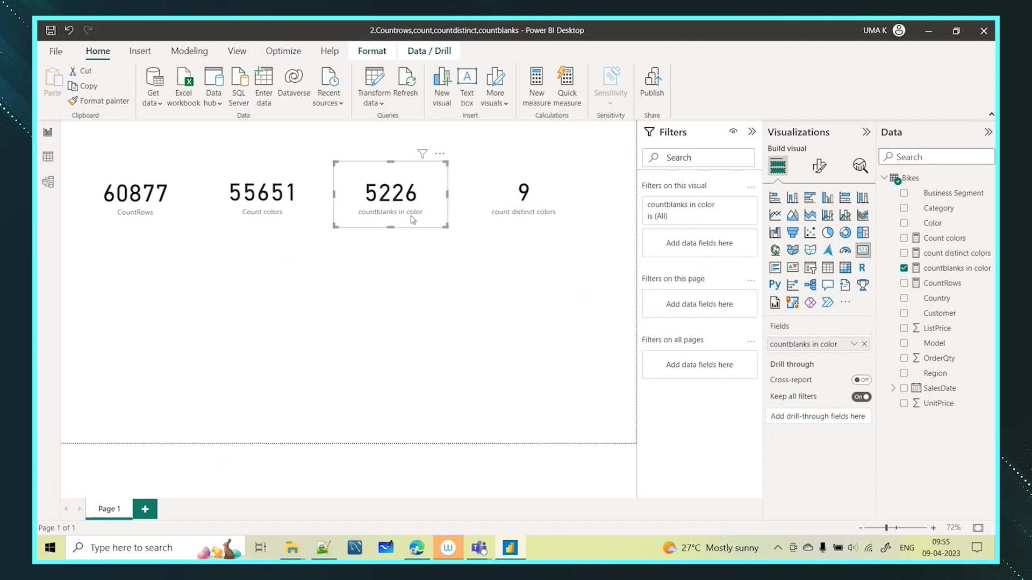
{"action": "left_click", "coordinate": [530, 218]}
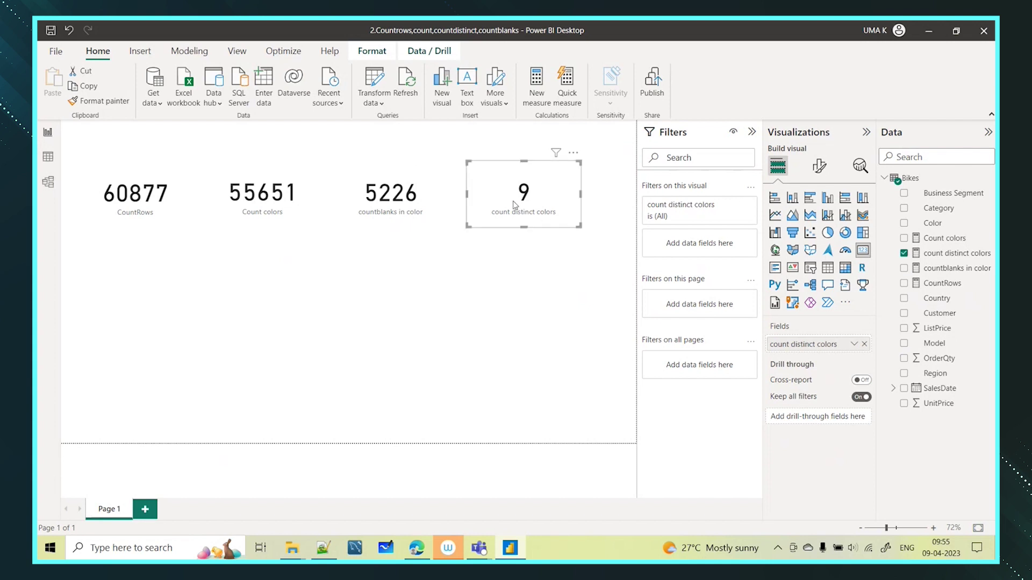